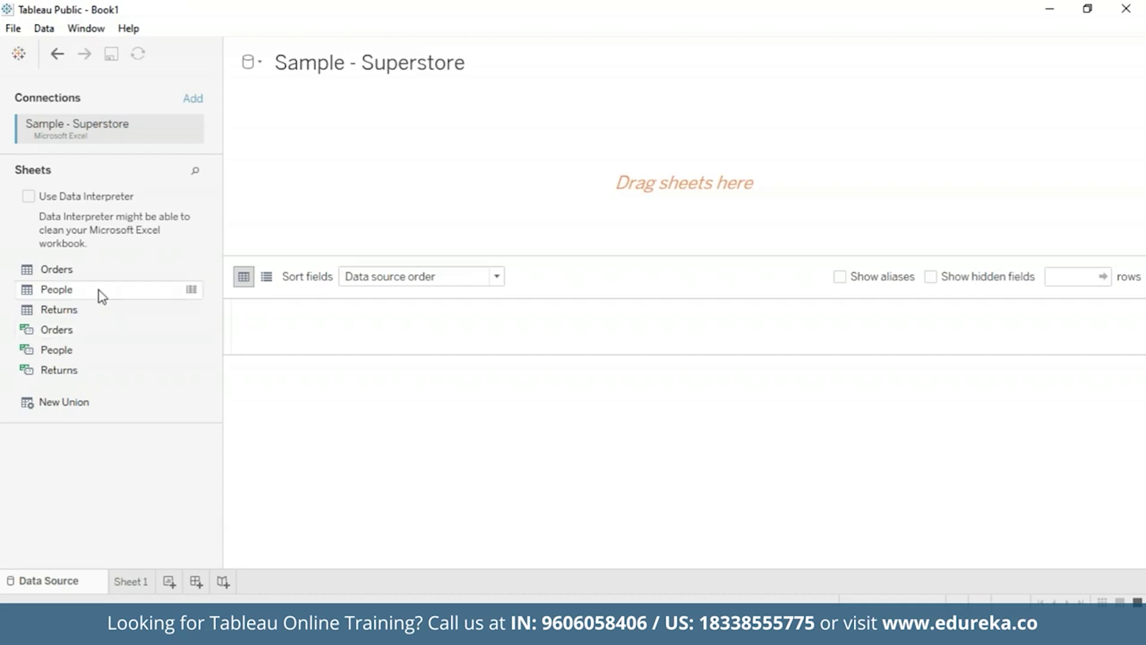
- Add the Orders and Returns sheets to the data source and combine them with a left join
left_click_drag(56, 270, 591, 146)
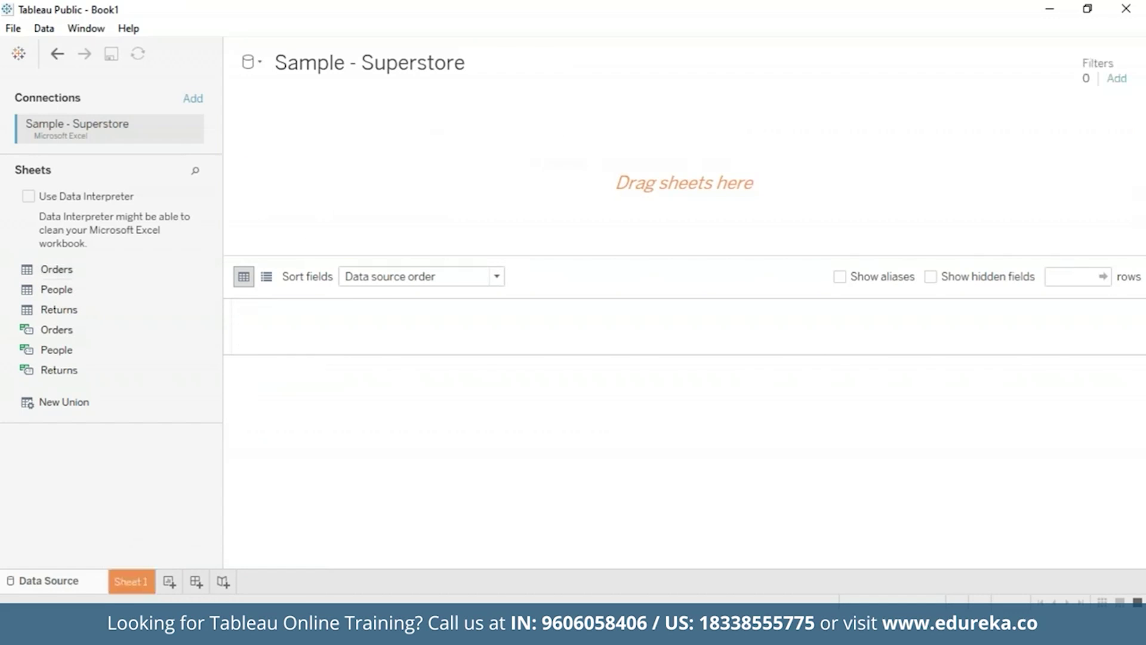
left_click_drag(55, 317, 272, 125)
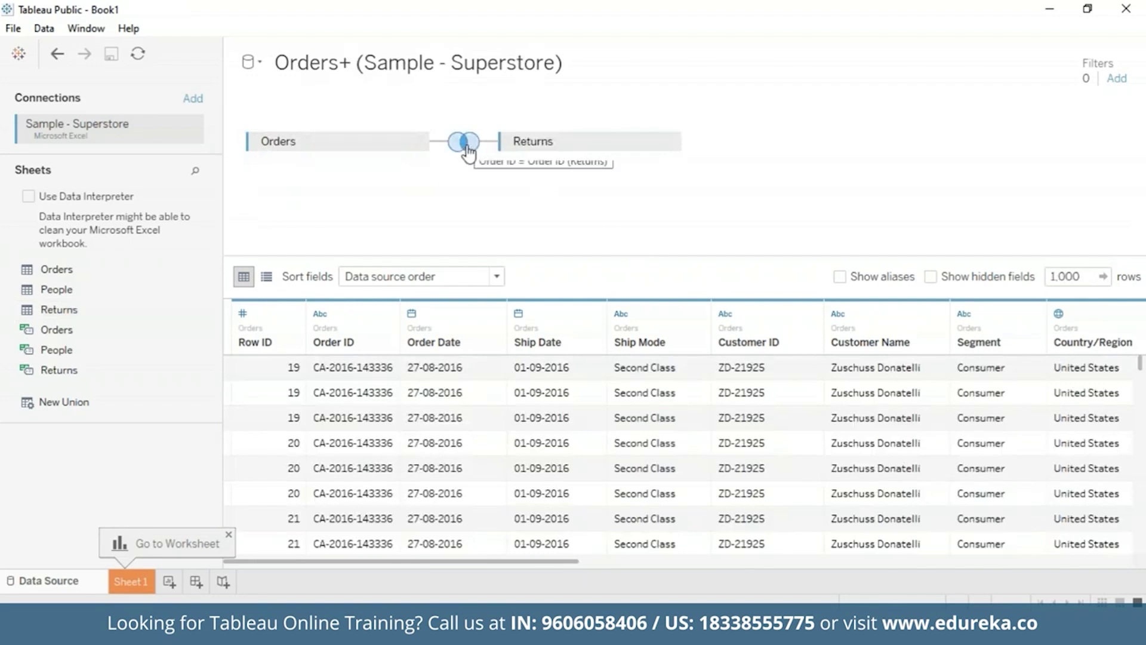
left_click(467, 152)
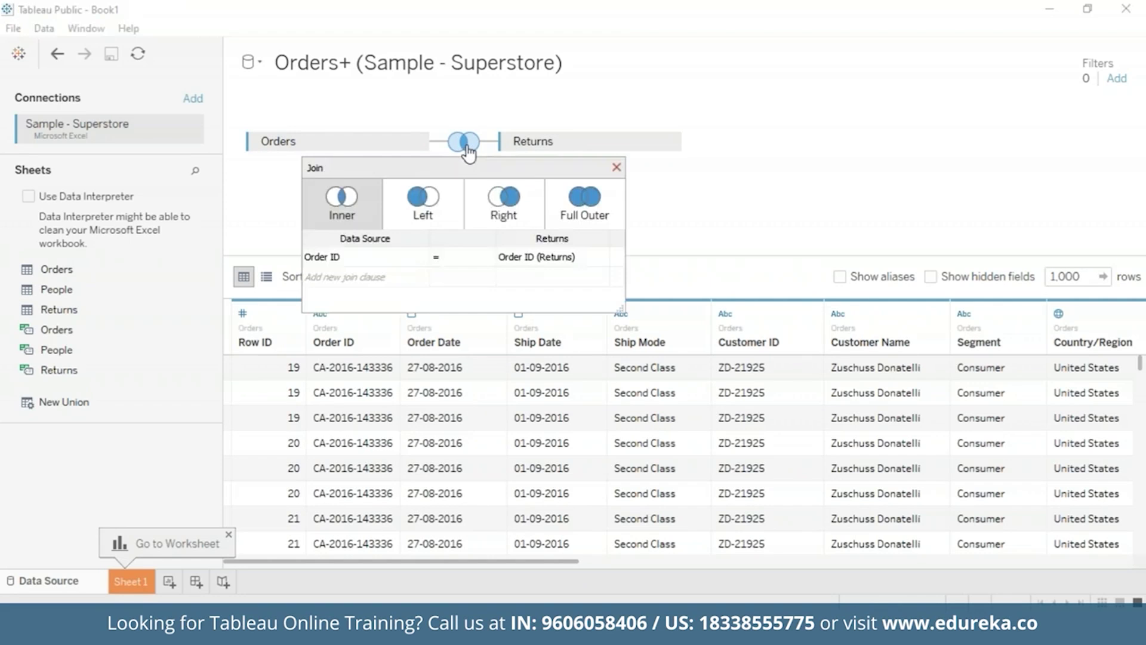
left_click(445, 216)
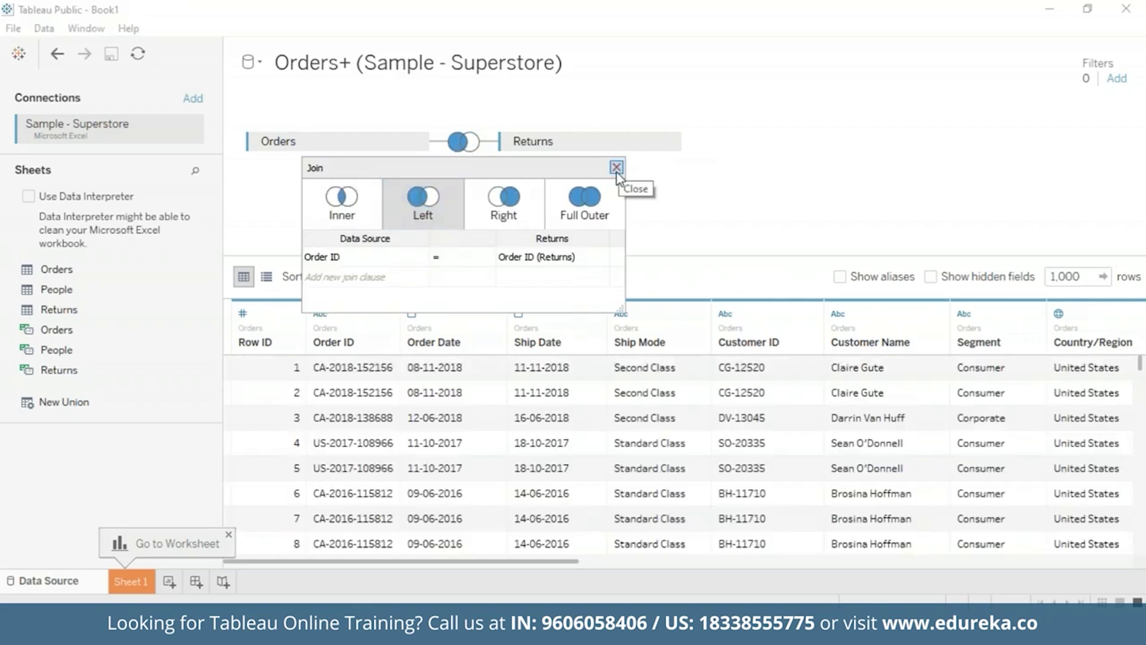
left_click(616, 167)
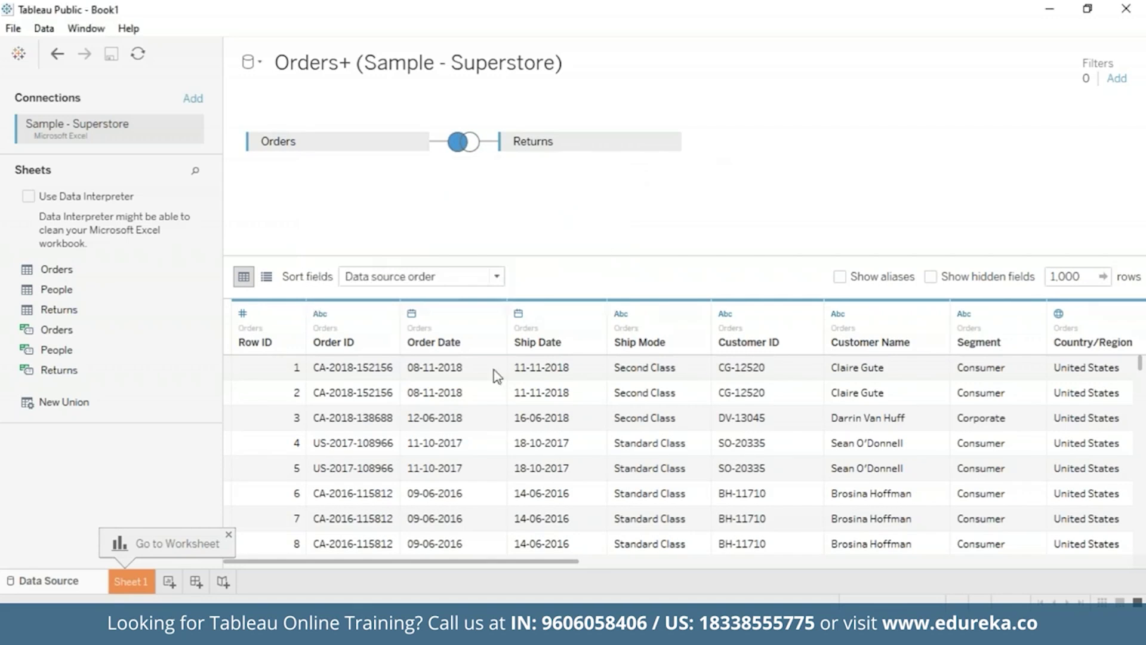
- Go to Sheet 1 and start a new calculated field named Returns
left_click(131, 582)
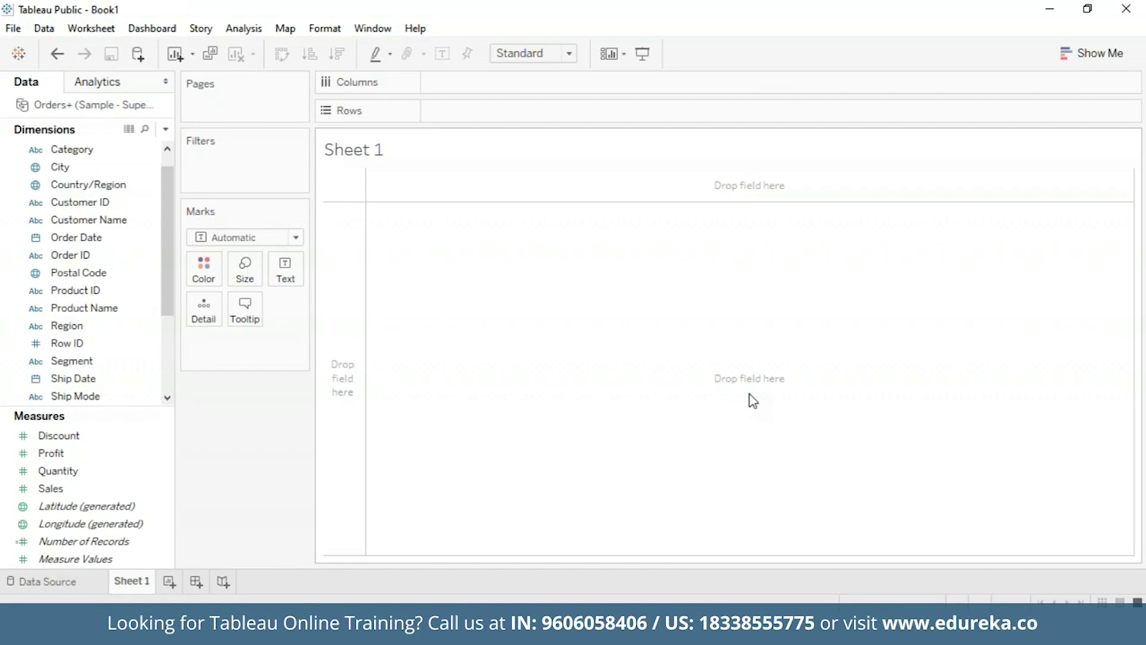
left_click(244, 30)
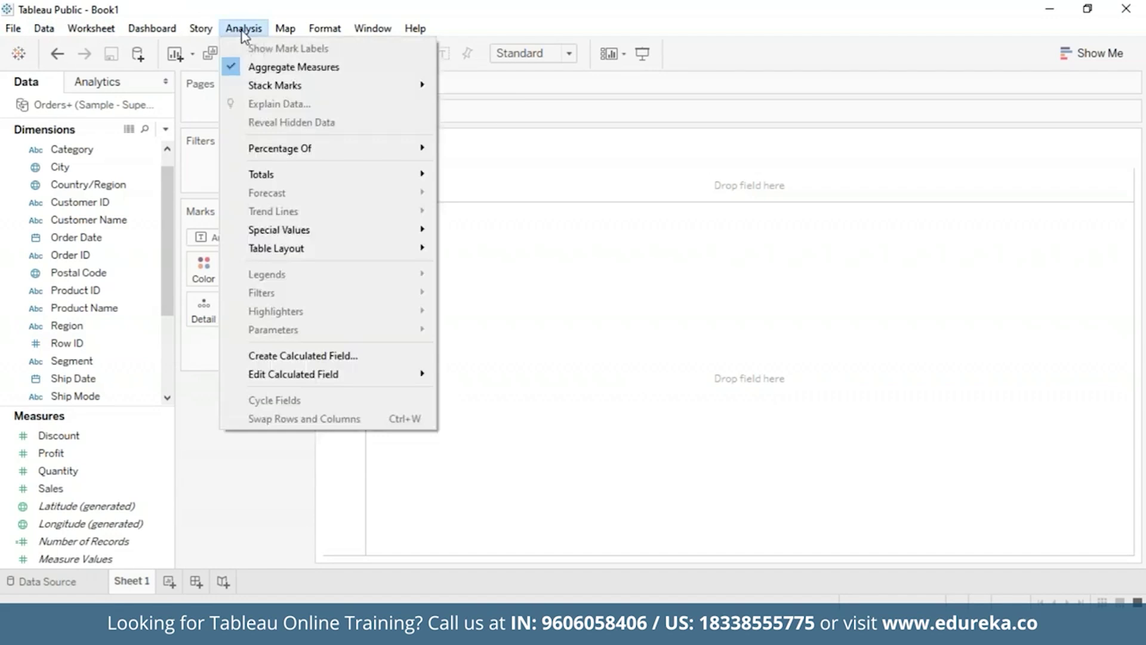
left_click(287, 359)
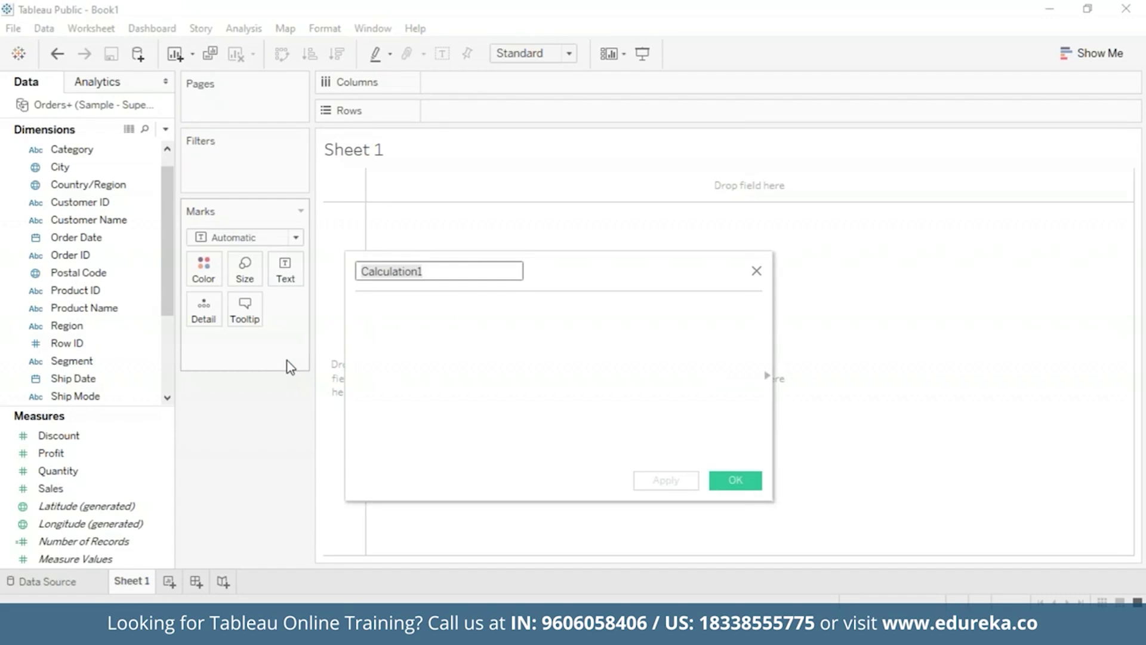
key("BackSpace")
type("Returns")
left_click(437, 345)
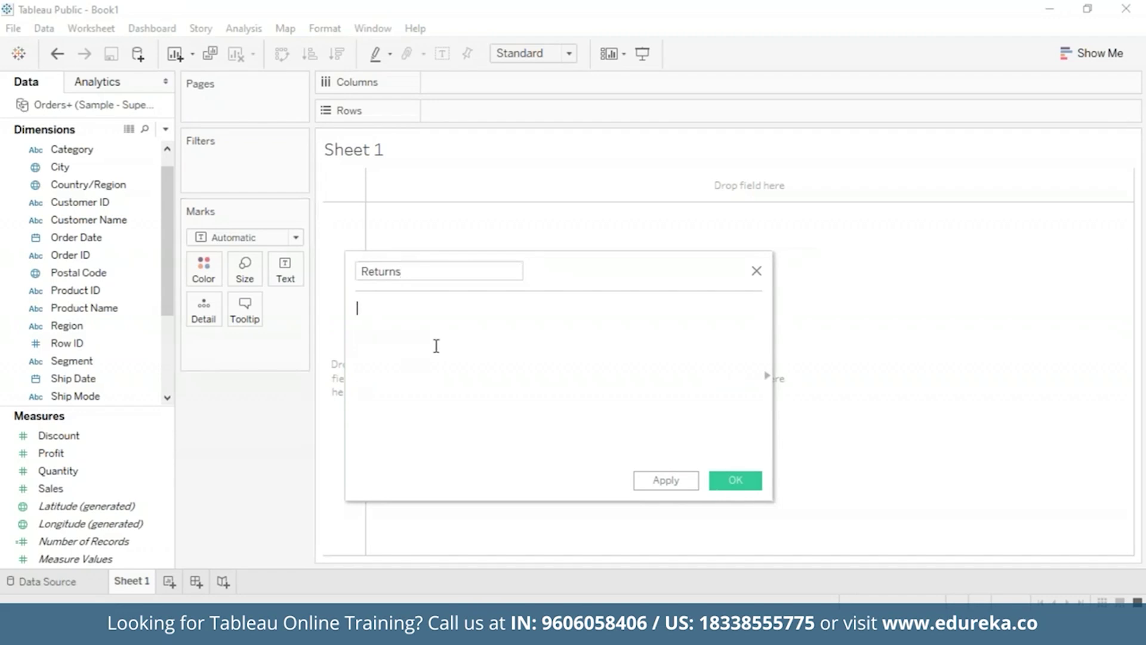
- Enter the formula COUNT([Returned] = "Yes") for the Returns calculated field and save it
type("Cou")
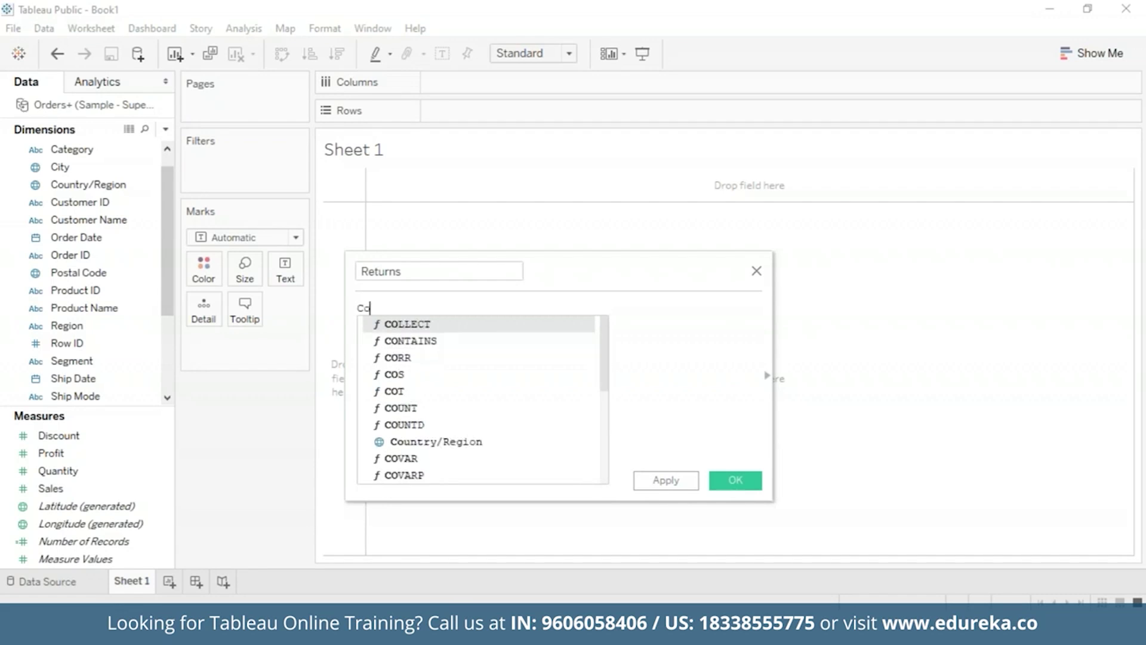
double_click(425, 326)
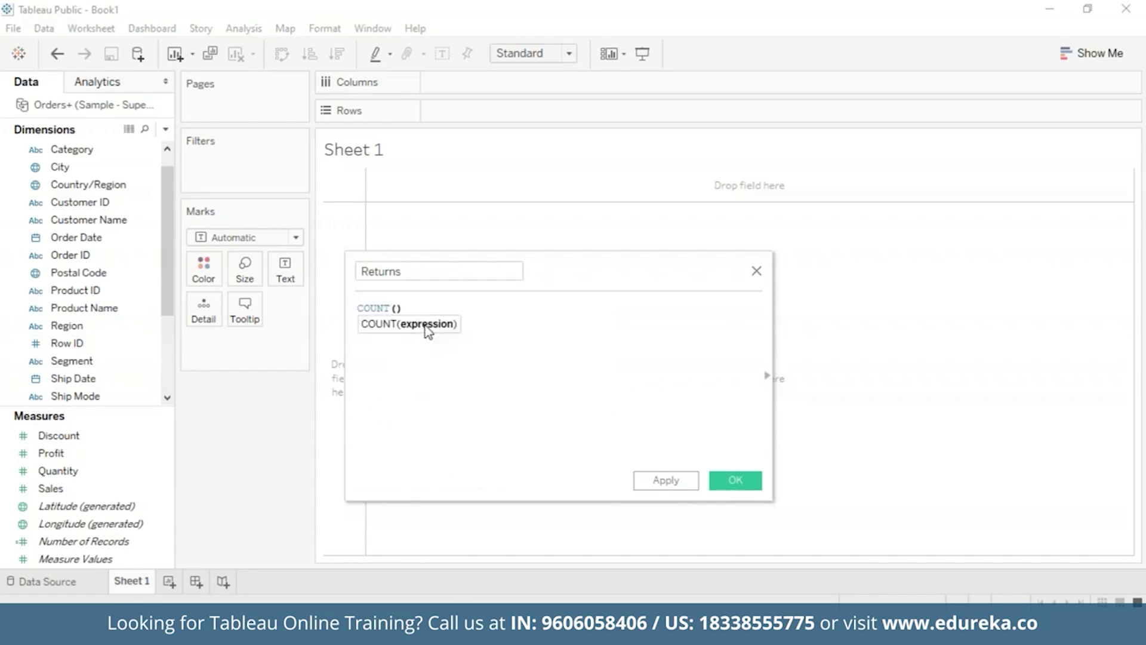
type("ret")
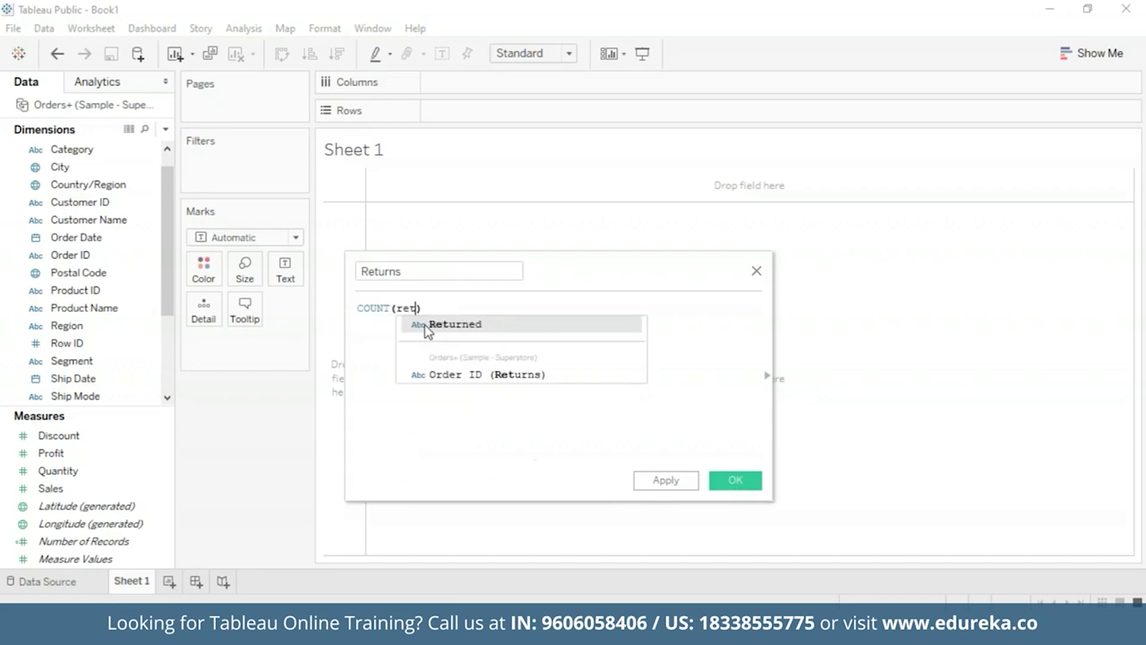
type("u")
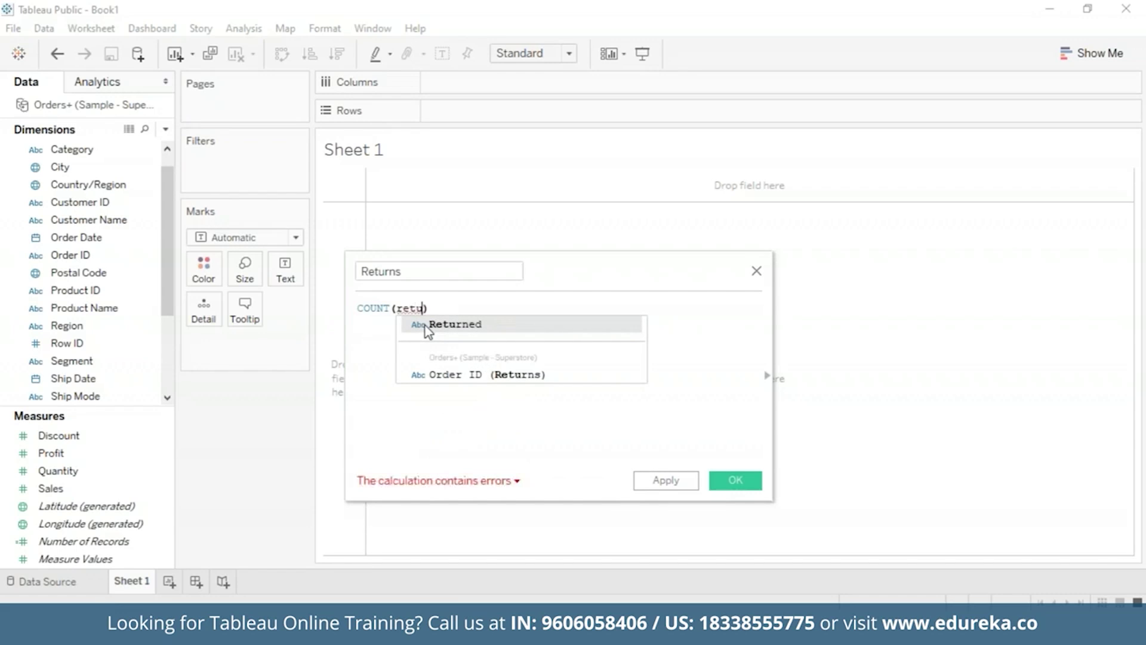
double_click(457, 326)
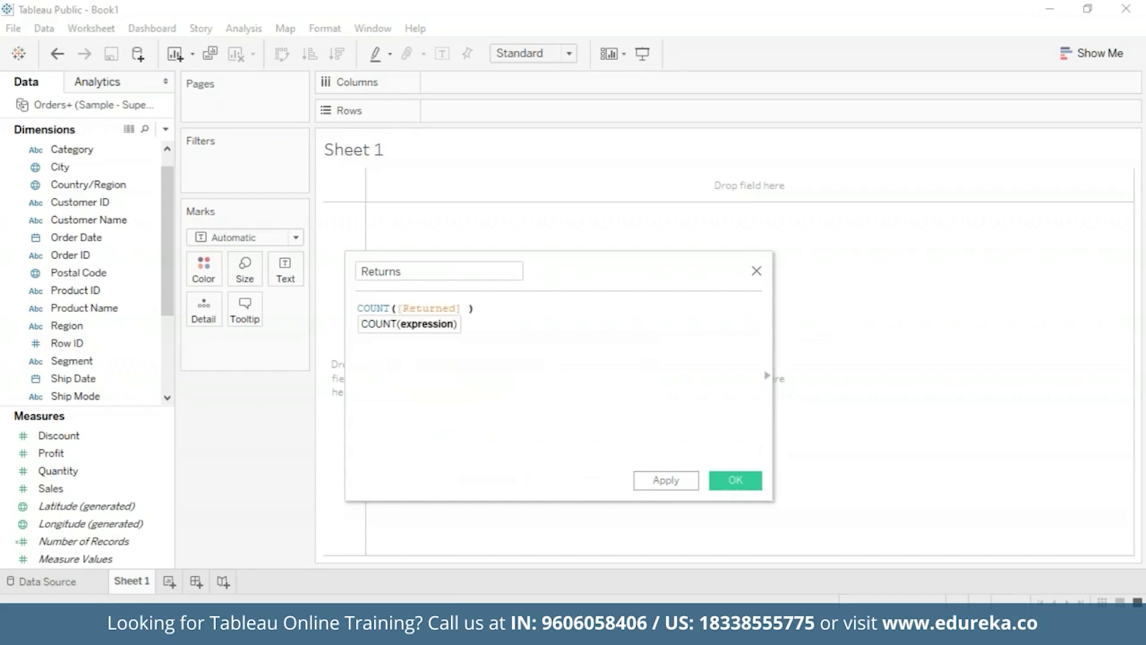
type("= \"Yes")
left_click(541, 307)
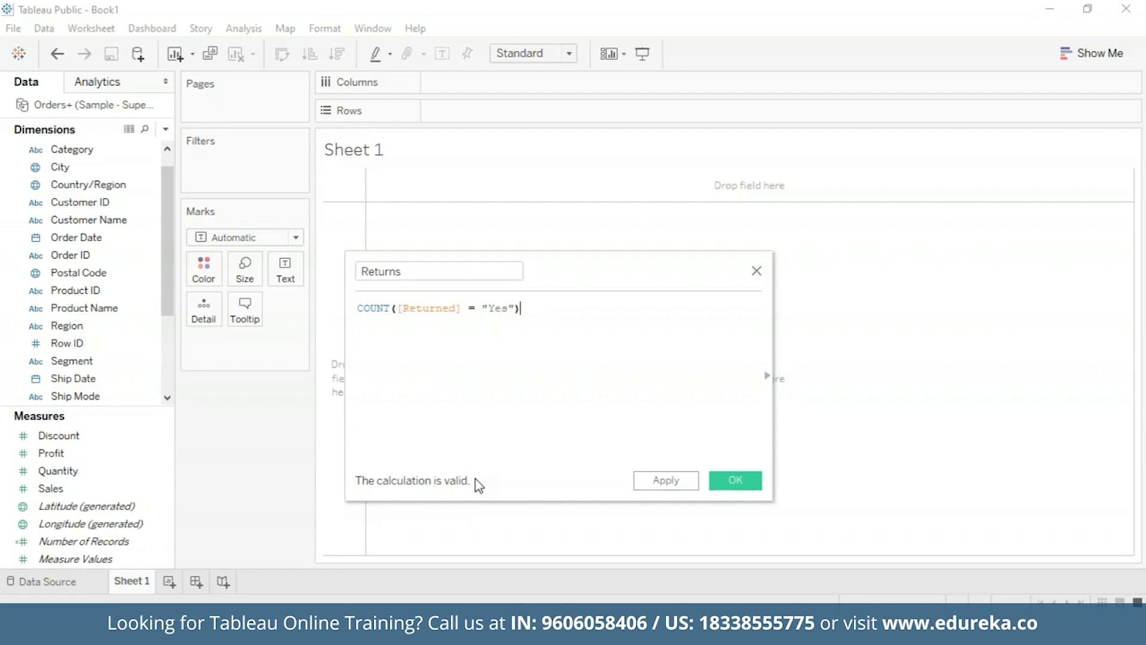
left_click(684, 482)
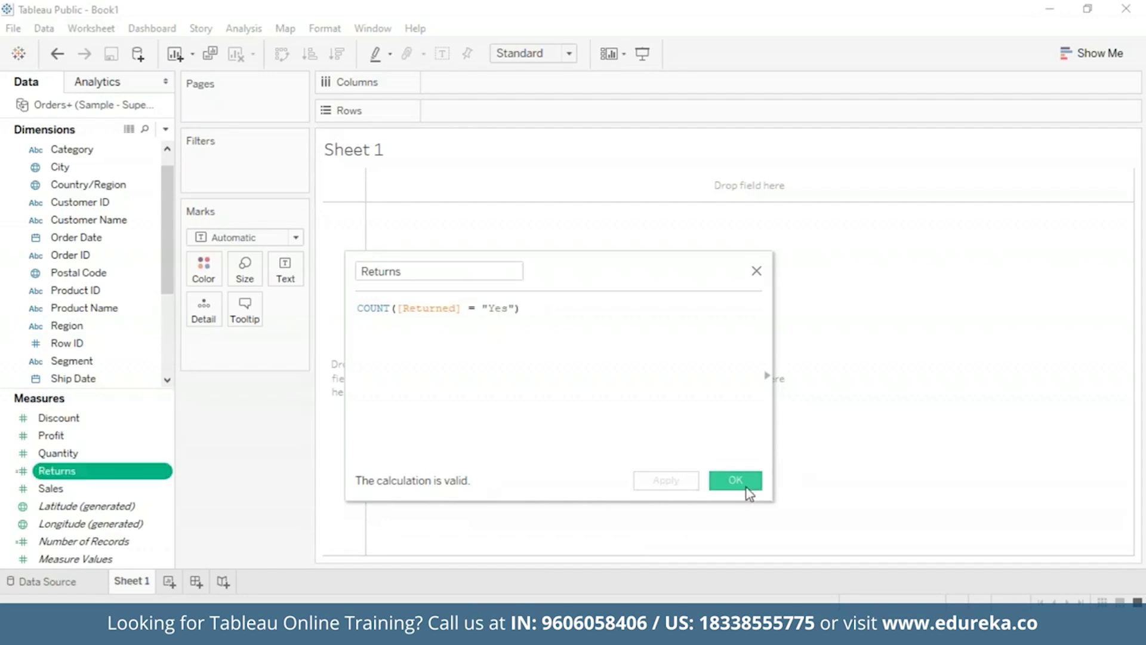
left_click(746, 485)
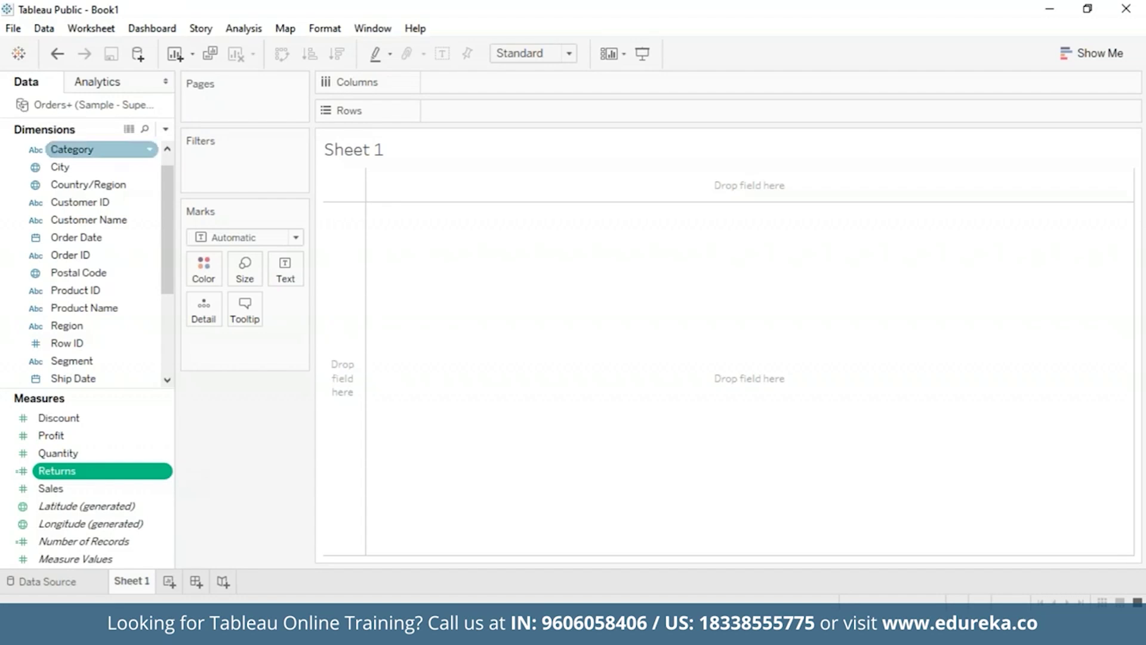
- Plot Returns in rows against Sub-Category in columns and sort the bars in descending order
left_click_drag(167, 191, 173, 248)
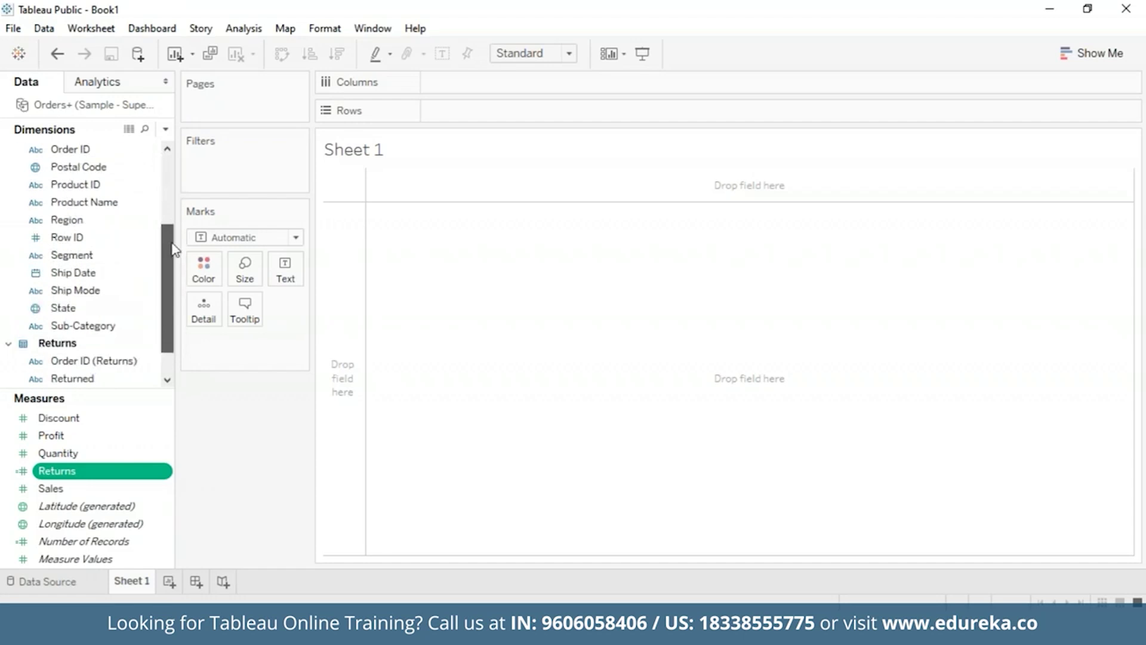
left_click_drag(89, 325, 501, 83)
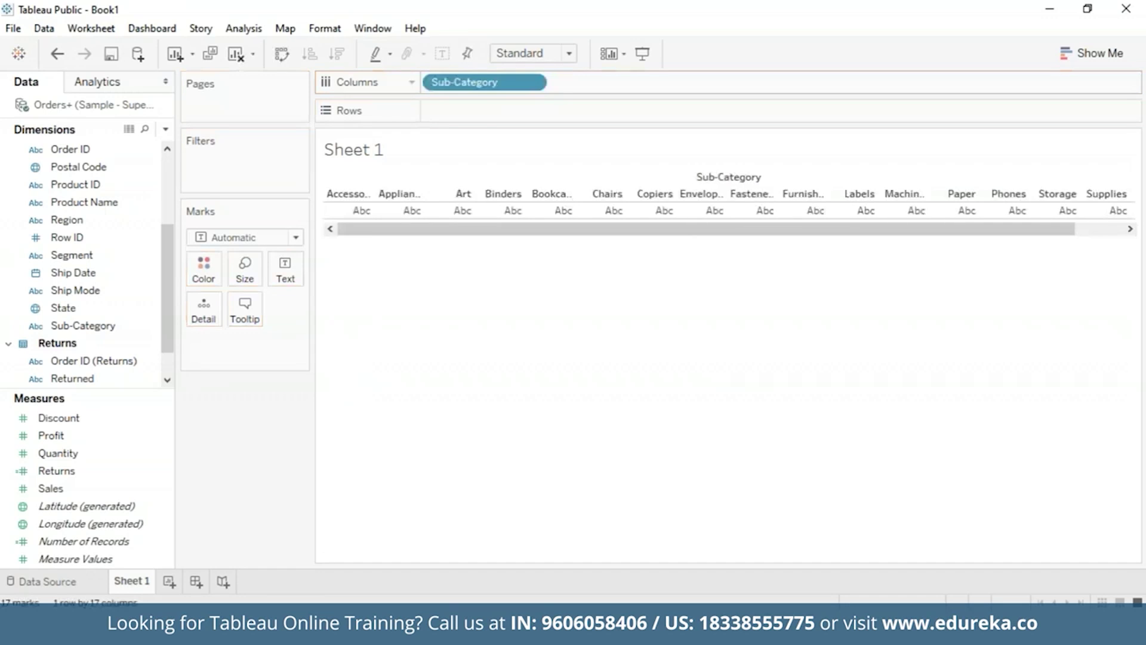
left_click_drag(89, 470, 495, 109)
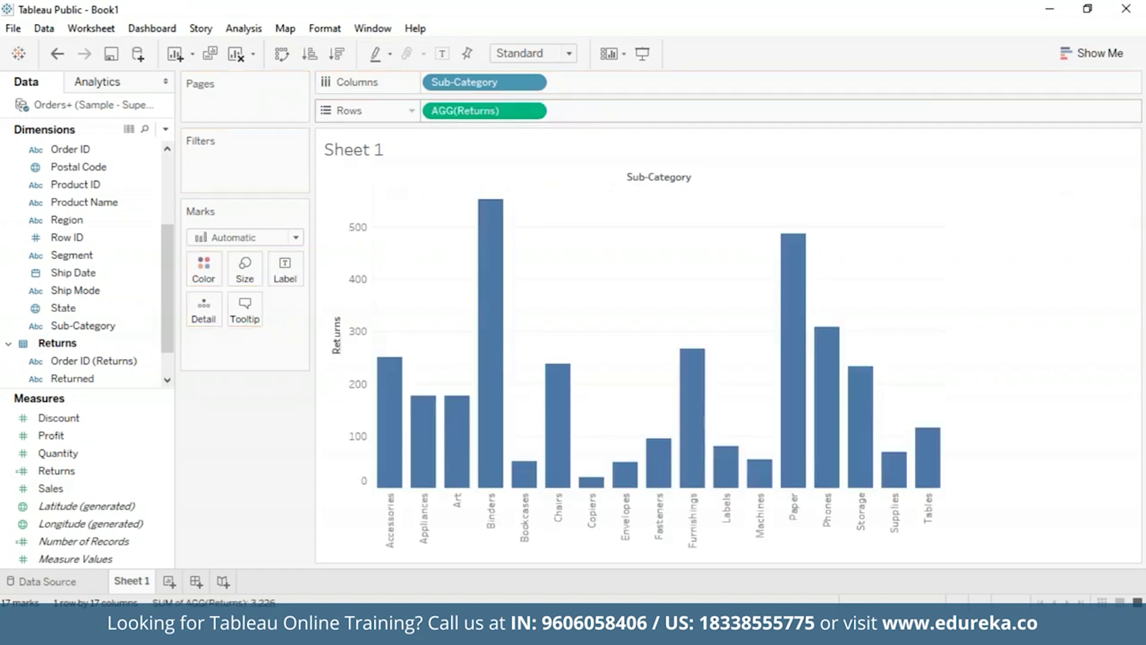
left_click(338, 55)
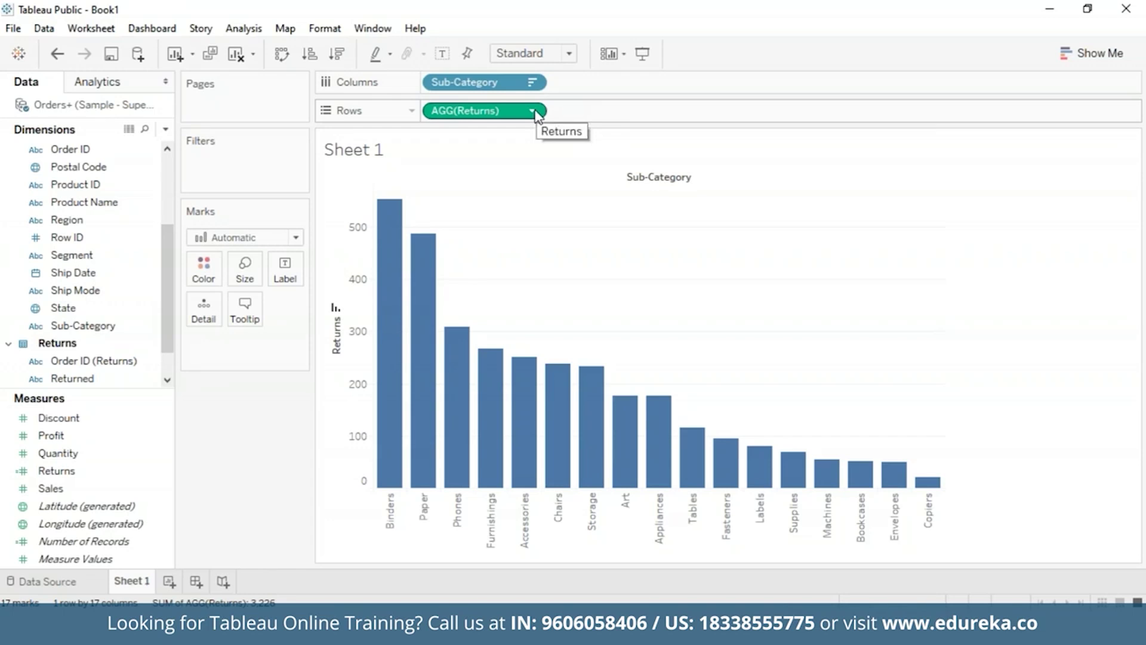
- Add Returns to the rows a second time and combine both measures in a dual axis
left_click_drag(84, 471, 599, 115)
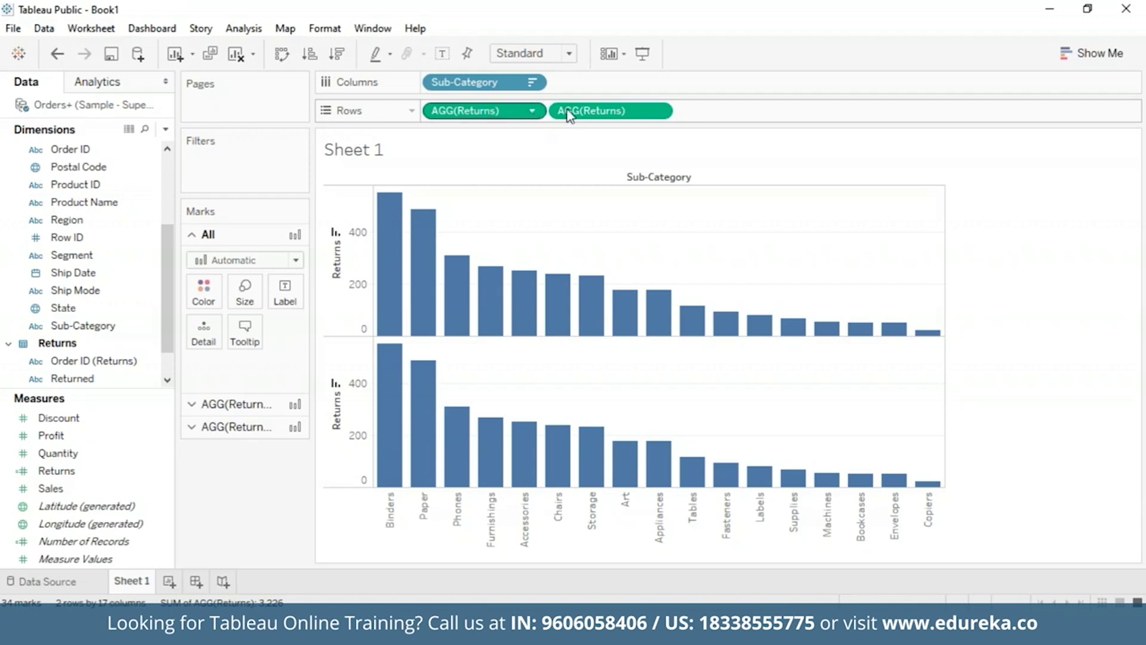
left_click(658, 112)
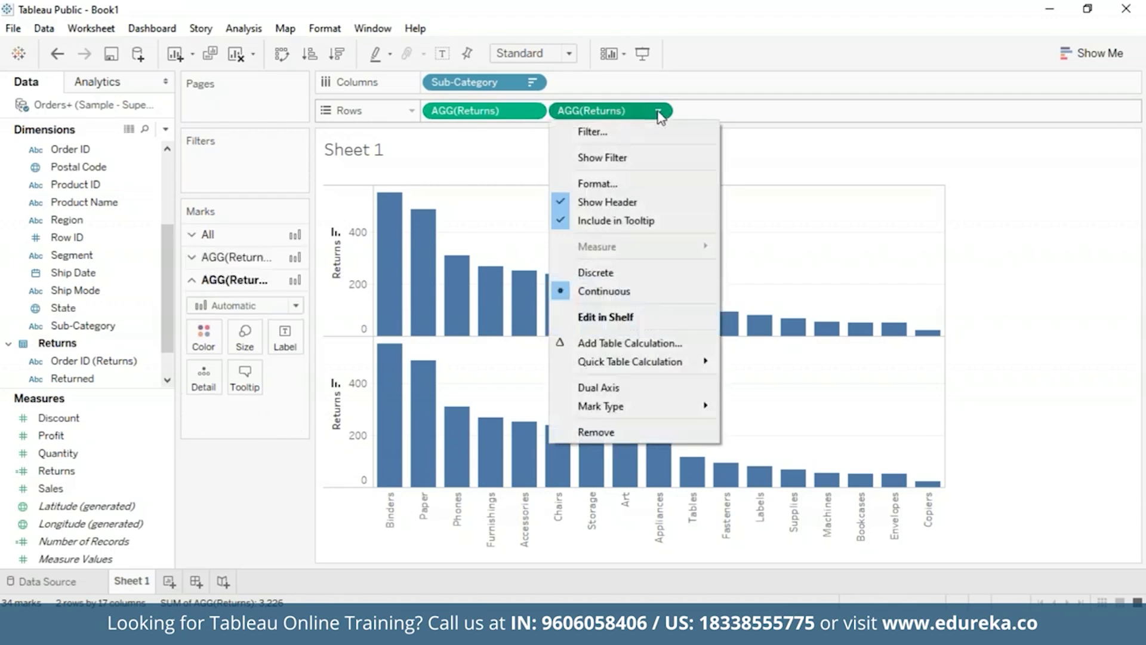
left_click(634, 389)
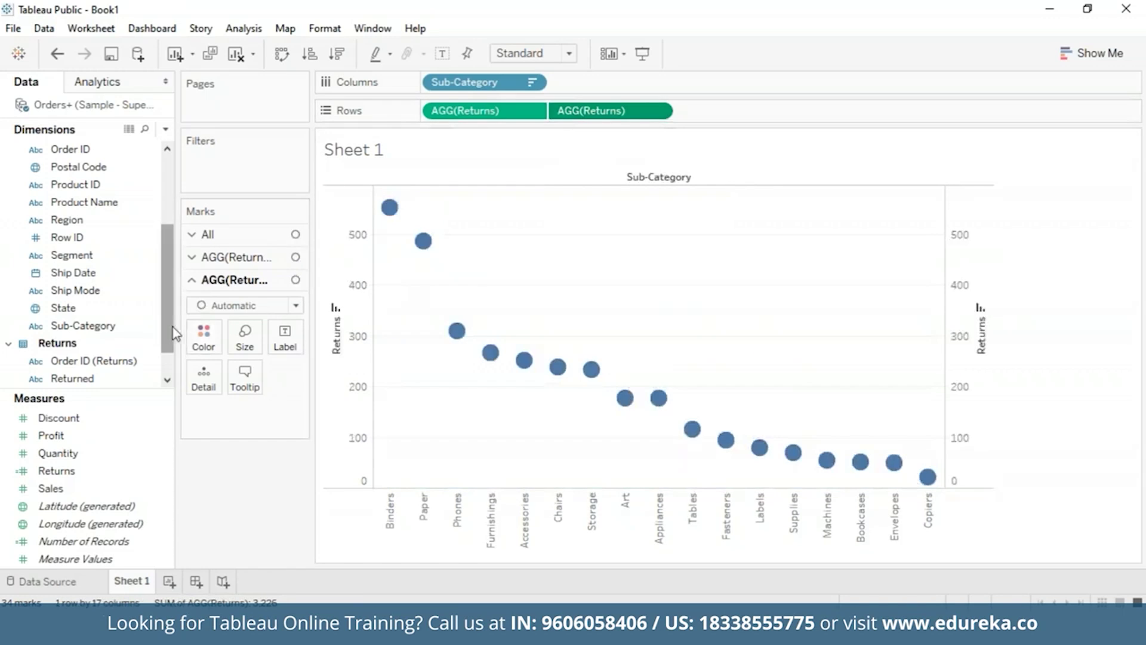
- Set the mark type of the first Returns measure to Bar and of the second to Line
left_click(195, 259)
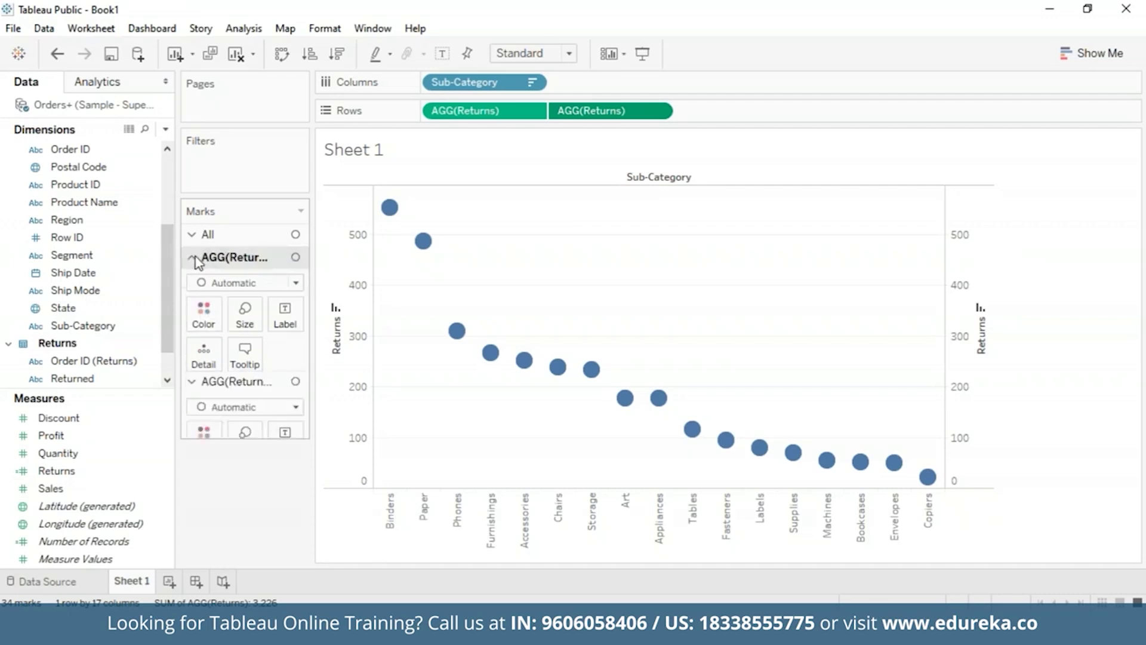
left_click(295, 283)
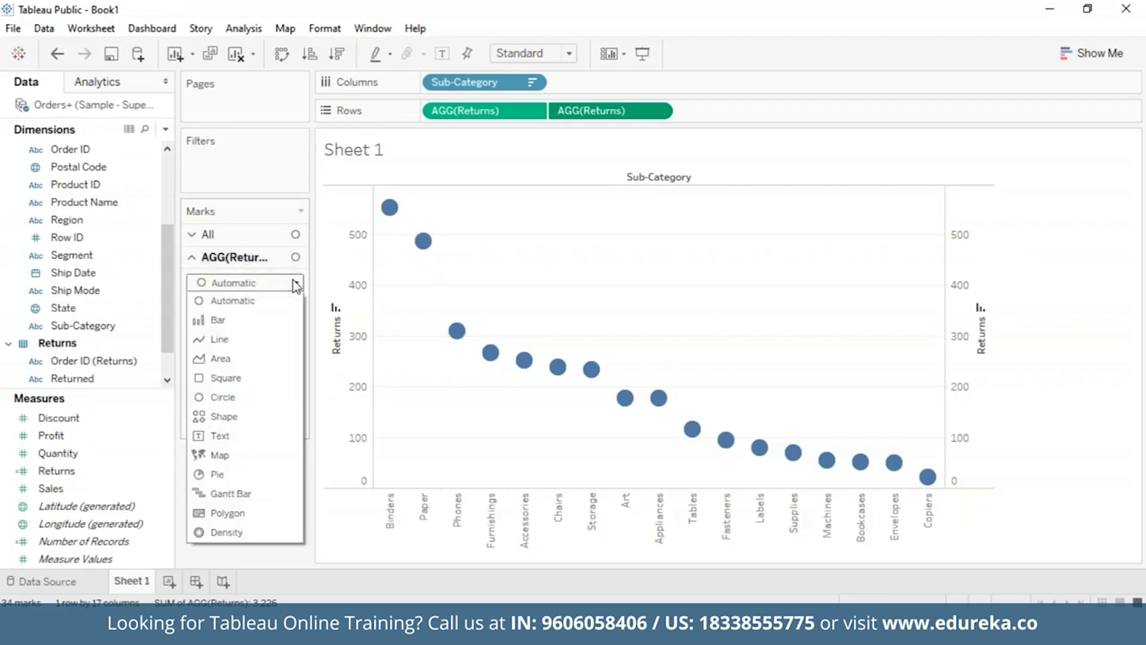
left_click(255, 320)
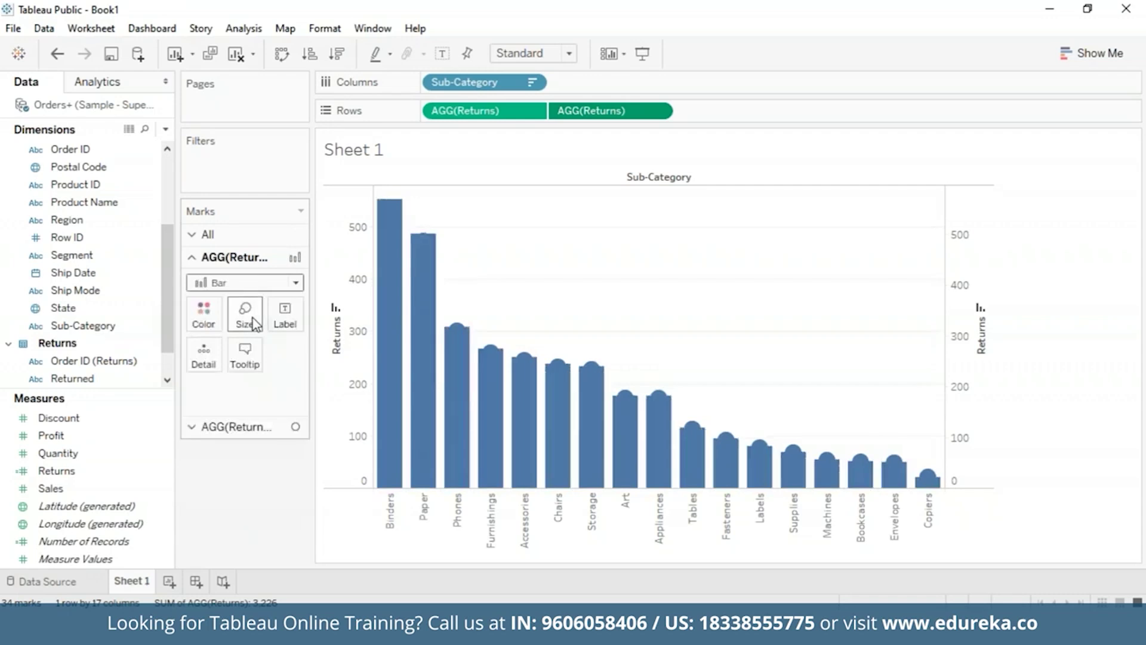
left_click(275, 431)
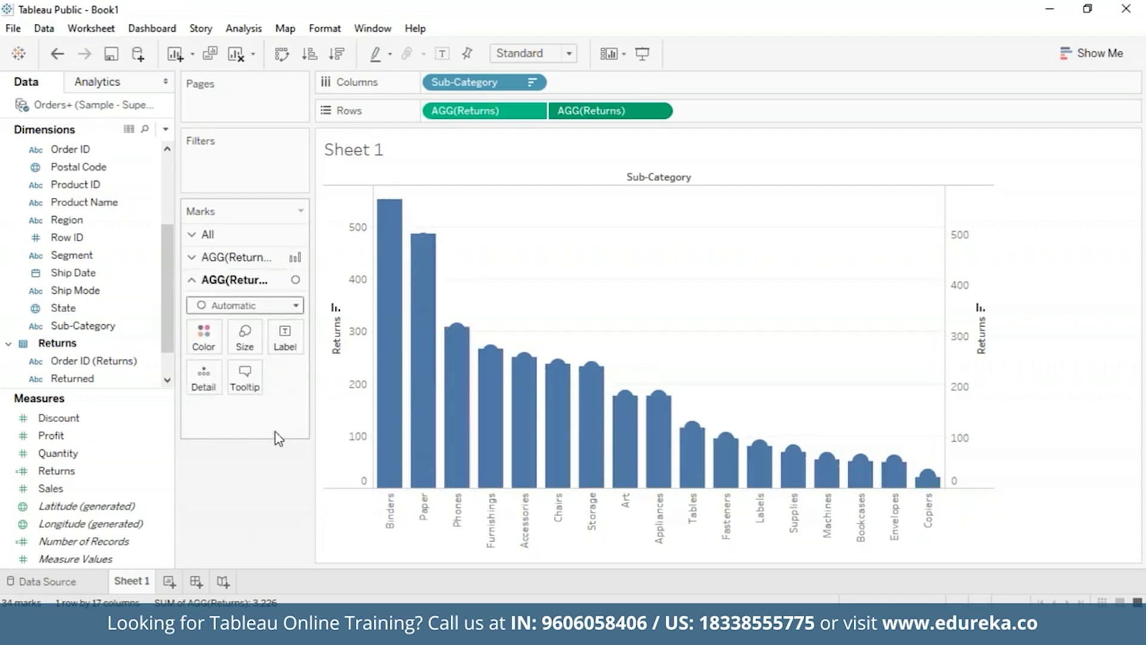
left_click(295, 305)
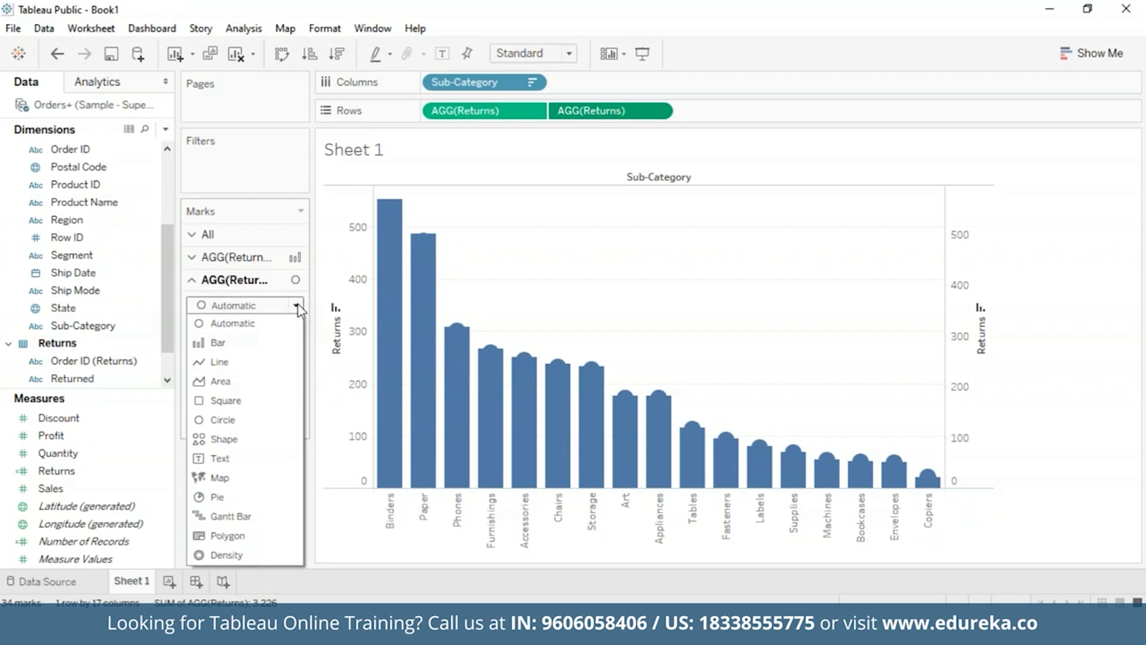
left_click(243, 367)
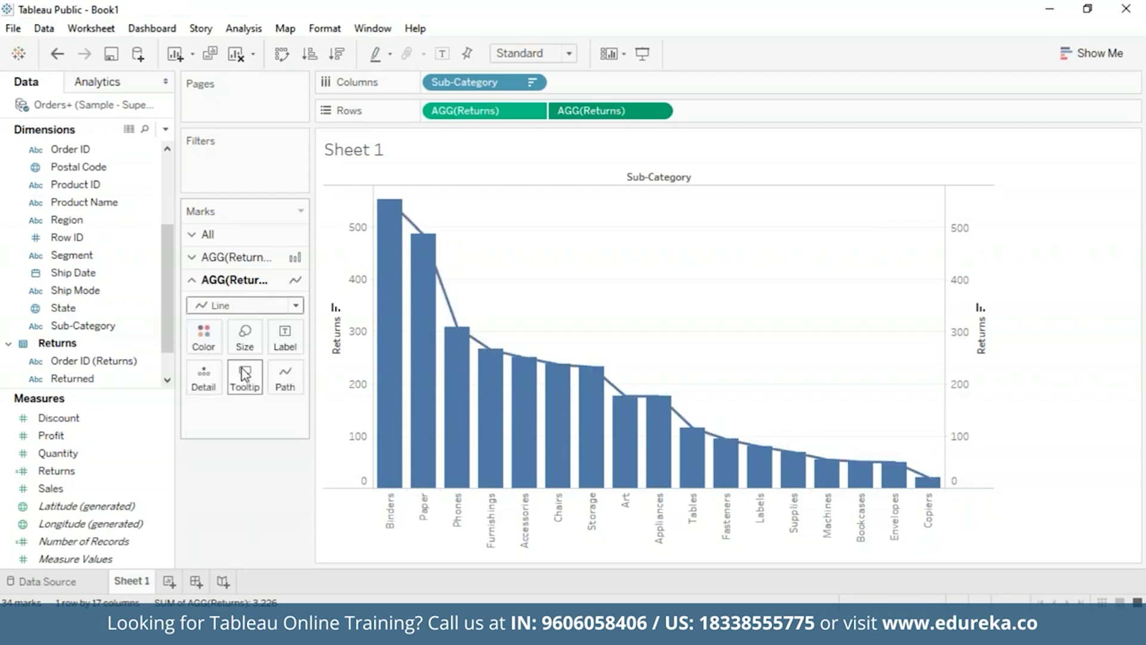
- Color the Returns line orange
left_click(213, 331)
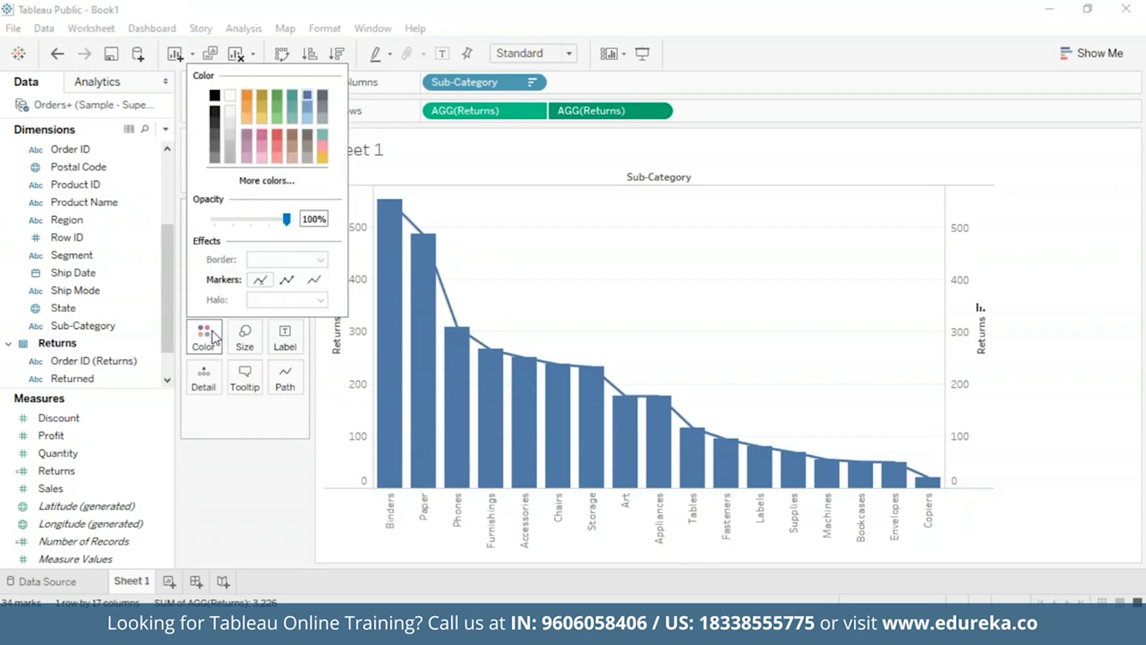
left_click(247, 95)
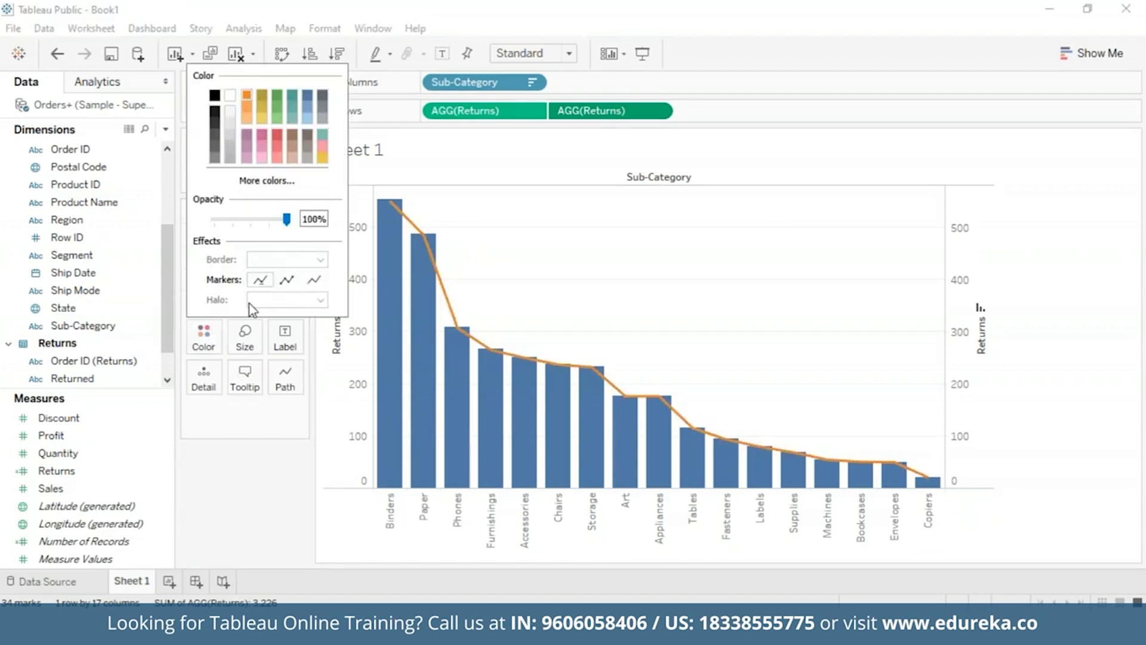
left_click(238, 425)
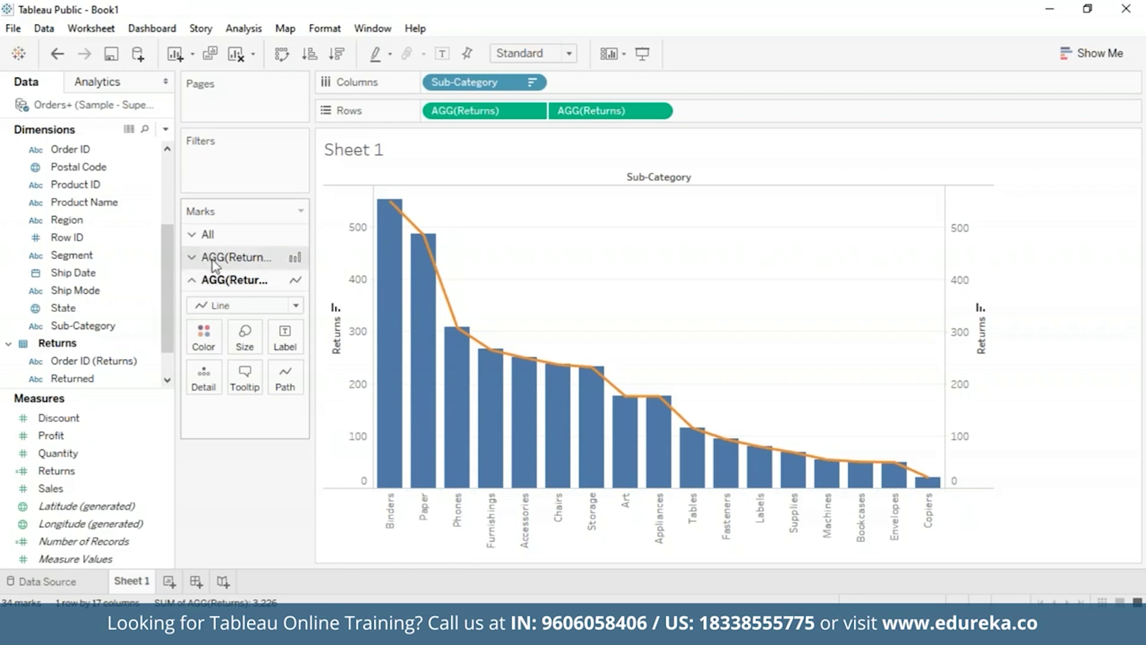
- Recolor the Returns bars dark blue with the custom color #00557f
left_click(230, 257)
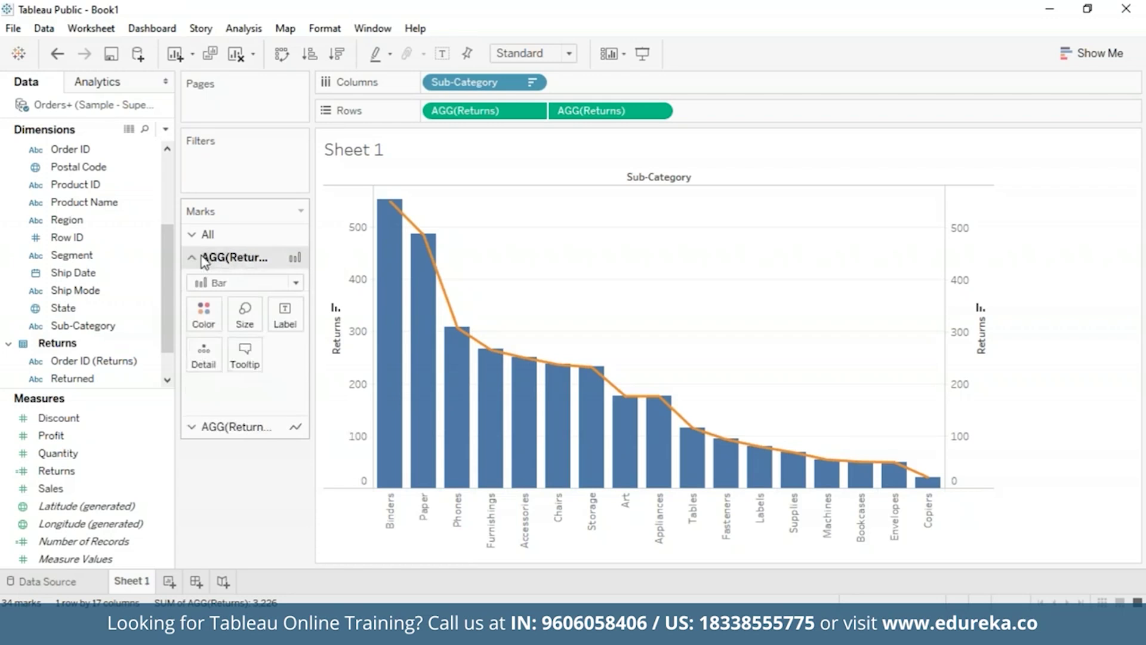
left_click(203, 313)
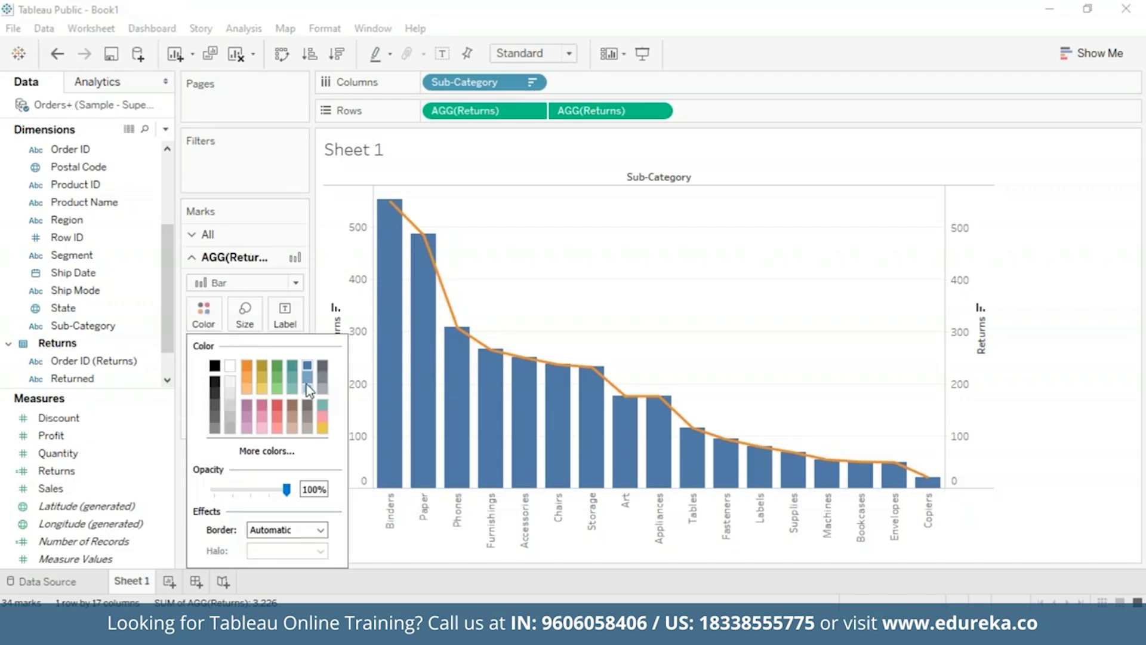
left_click(292, 449)
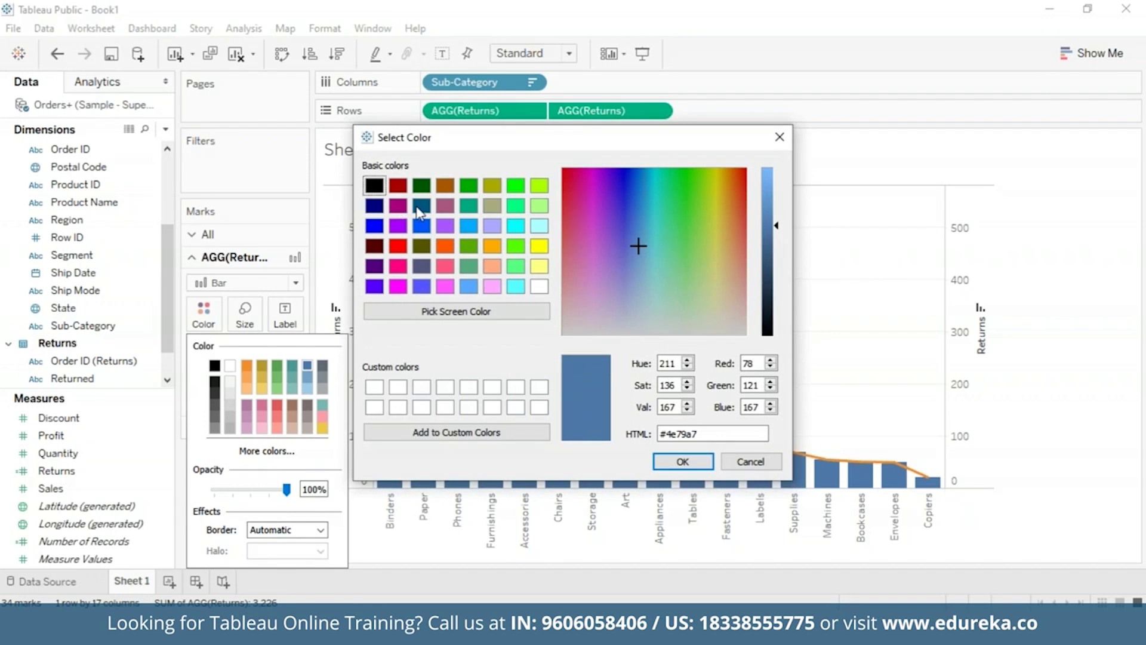
left_click(419, 209)
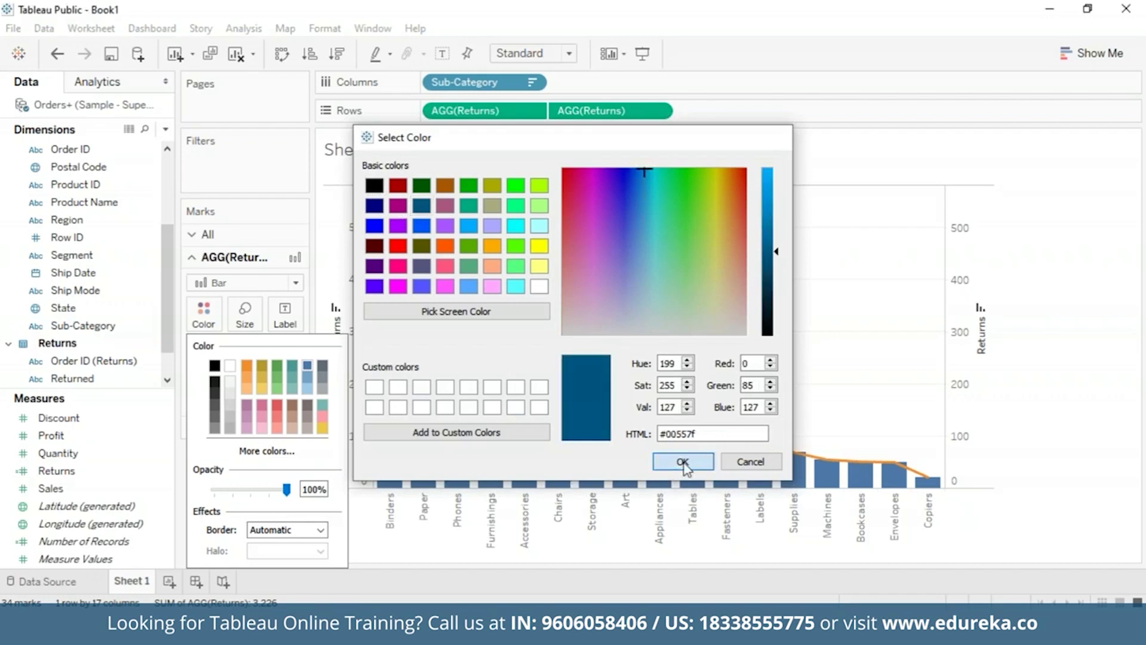
left_click(685, 465)
left_click(210, 309)
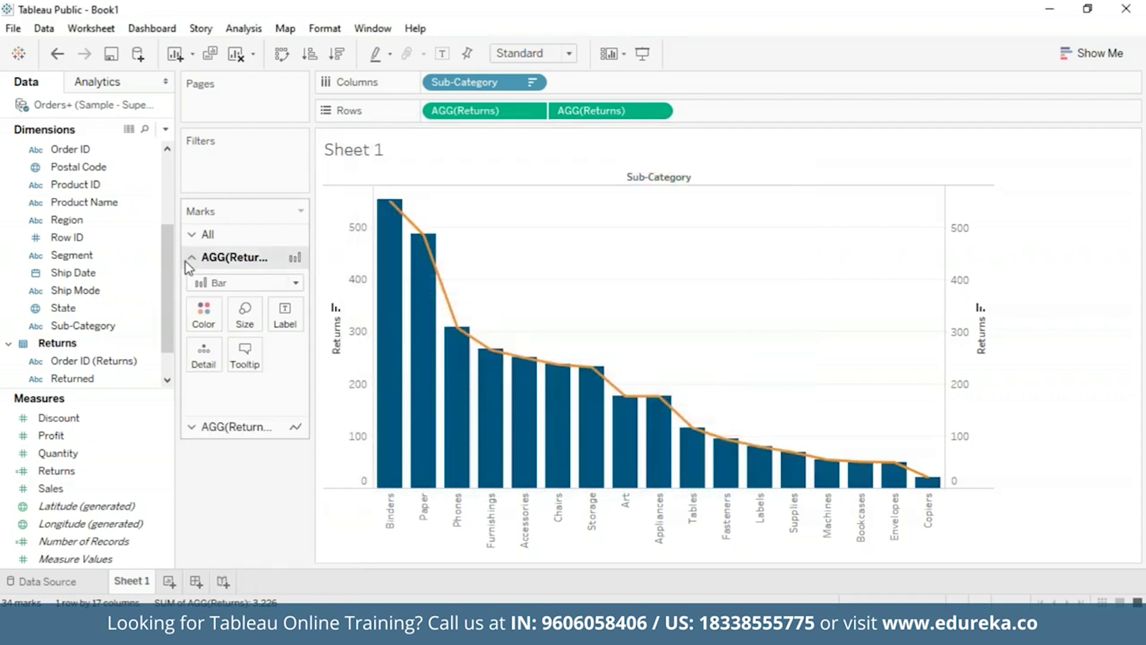
- Apply a Running Total quick table calculation to the second Returns measure, shown as the line
left_click(191, 426)
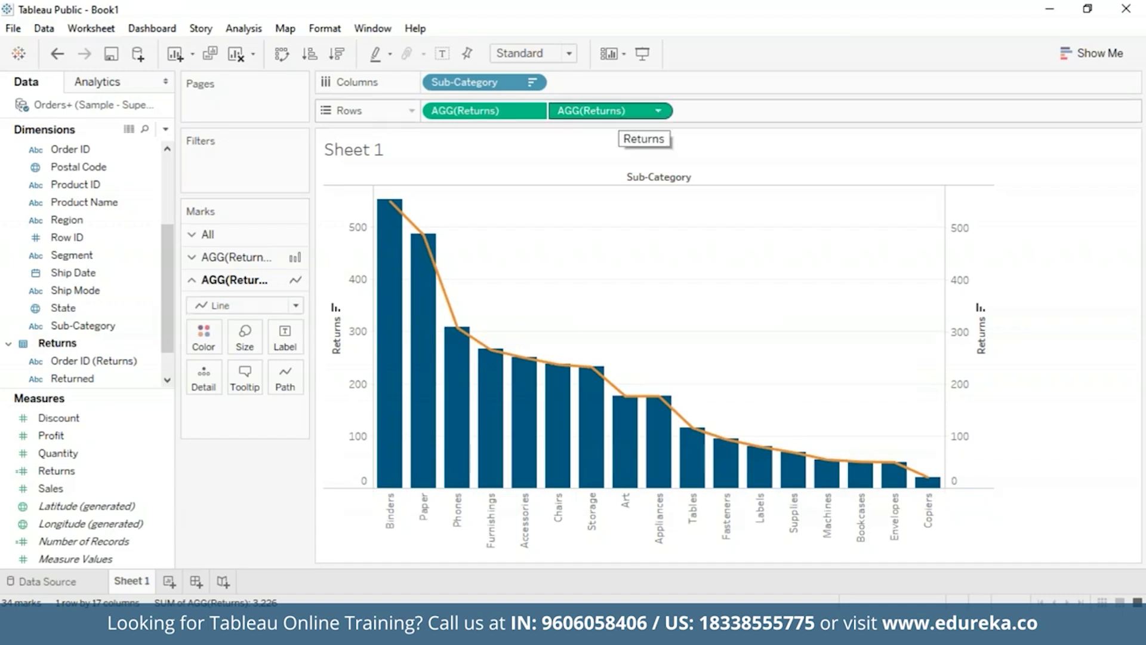
left_click(657, 110)
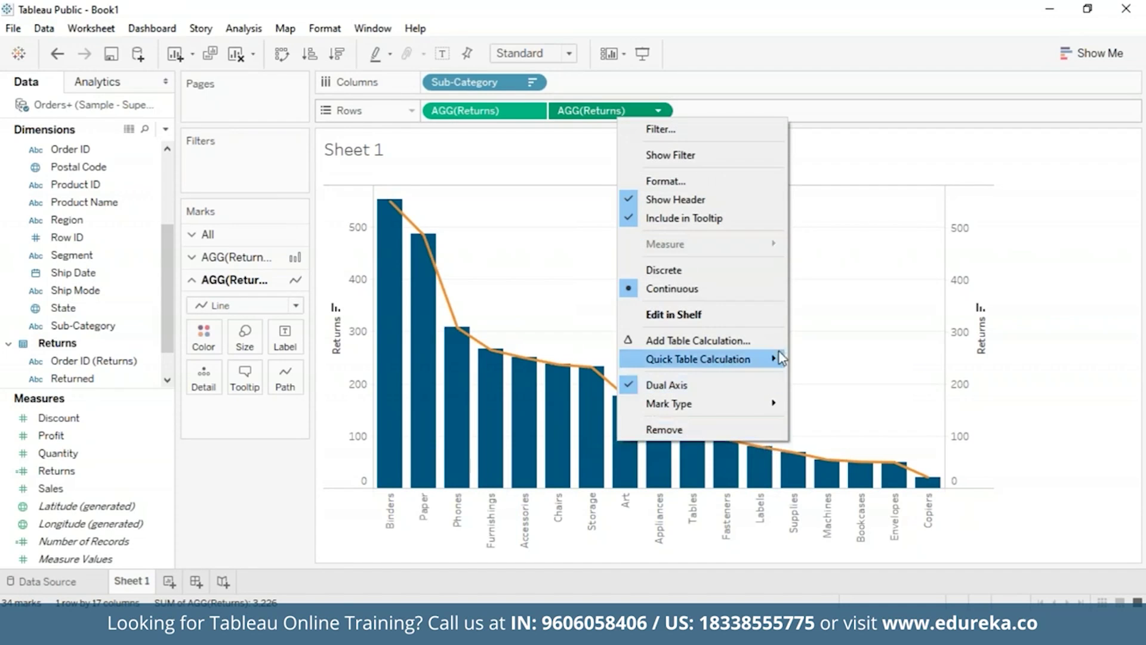
mouse_move(776, 359)
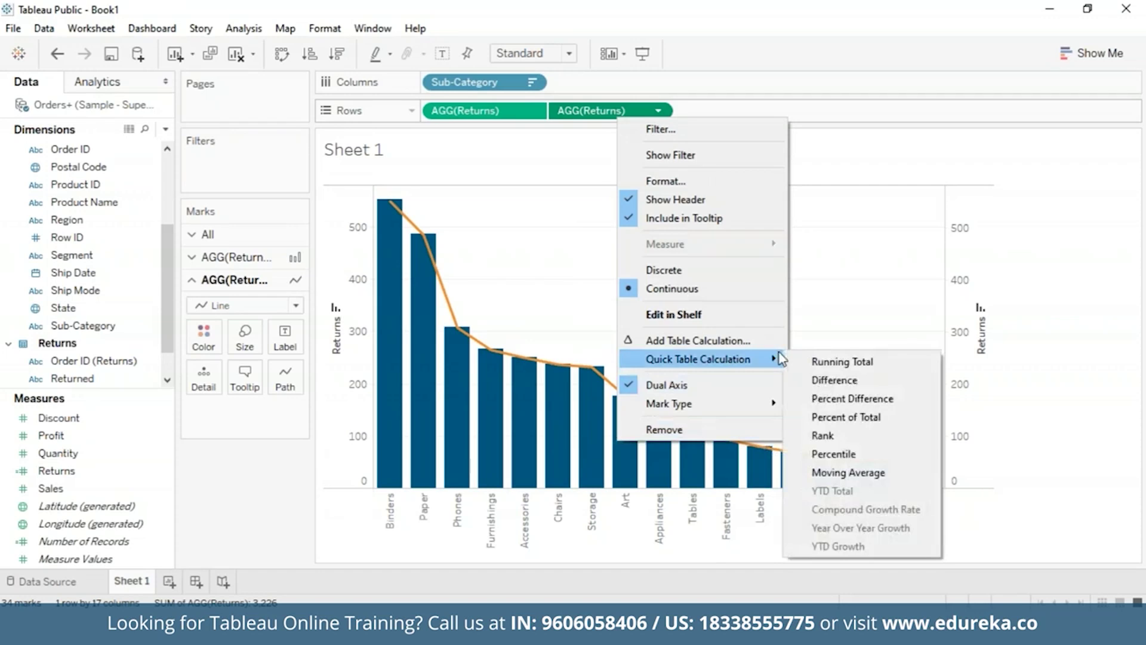
left_click(849, 371)
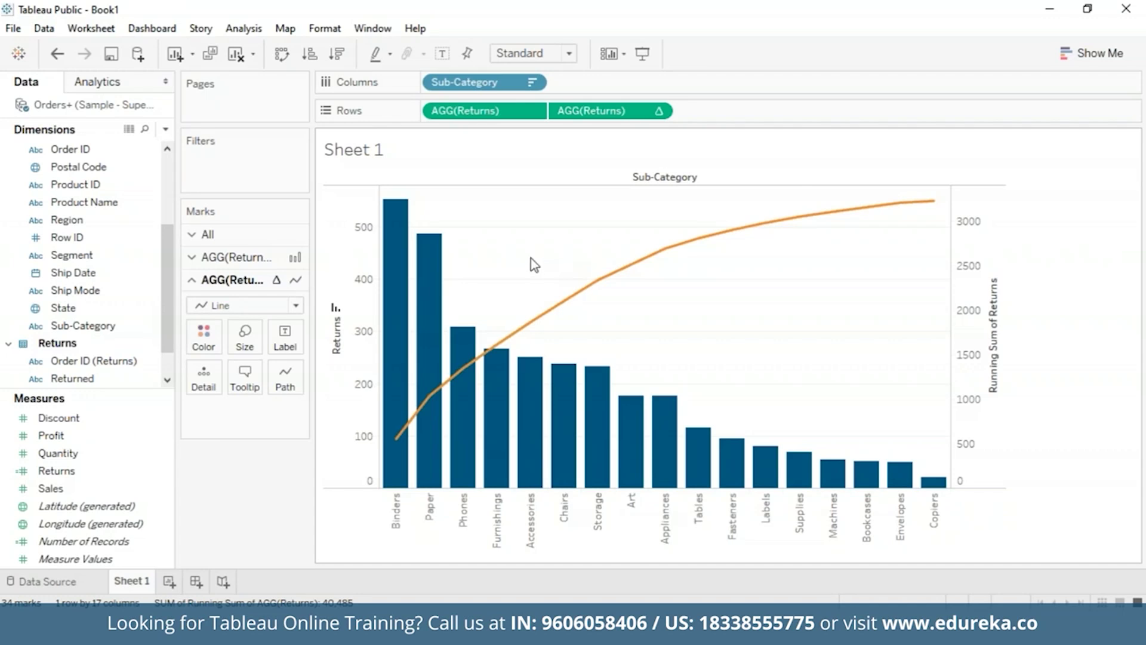
- Add a secondary Percent of Total calculation, computed across the table, to the running total of the second Returns measure
left_click(646, 113)
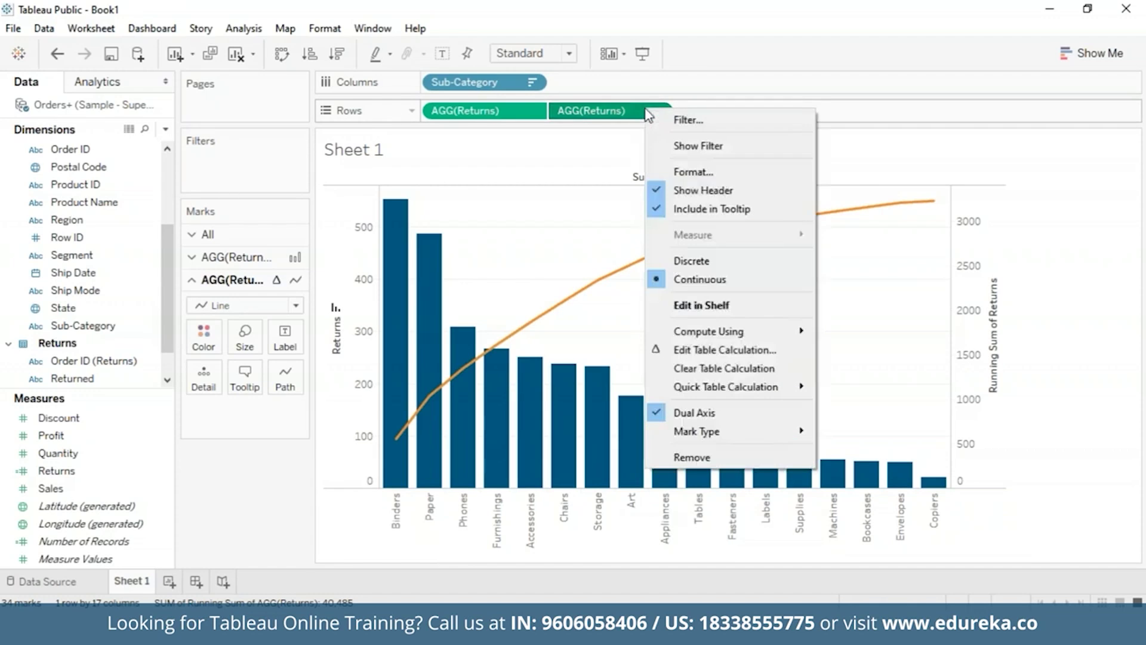
left_click(740, 353)
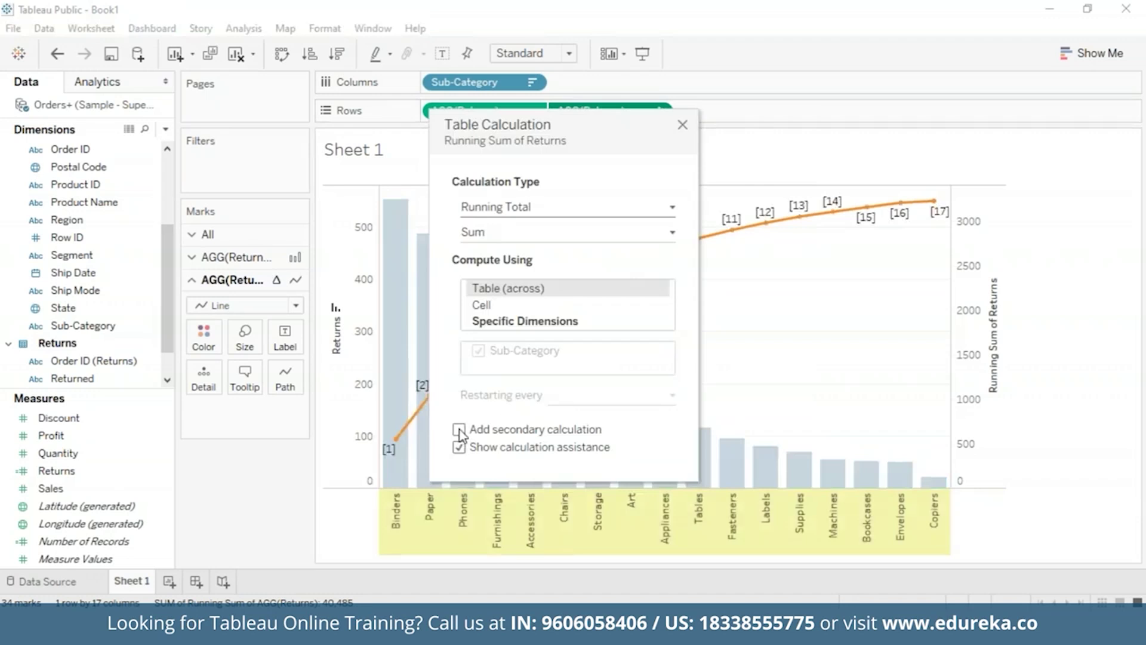
left_click(459, 429)
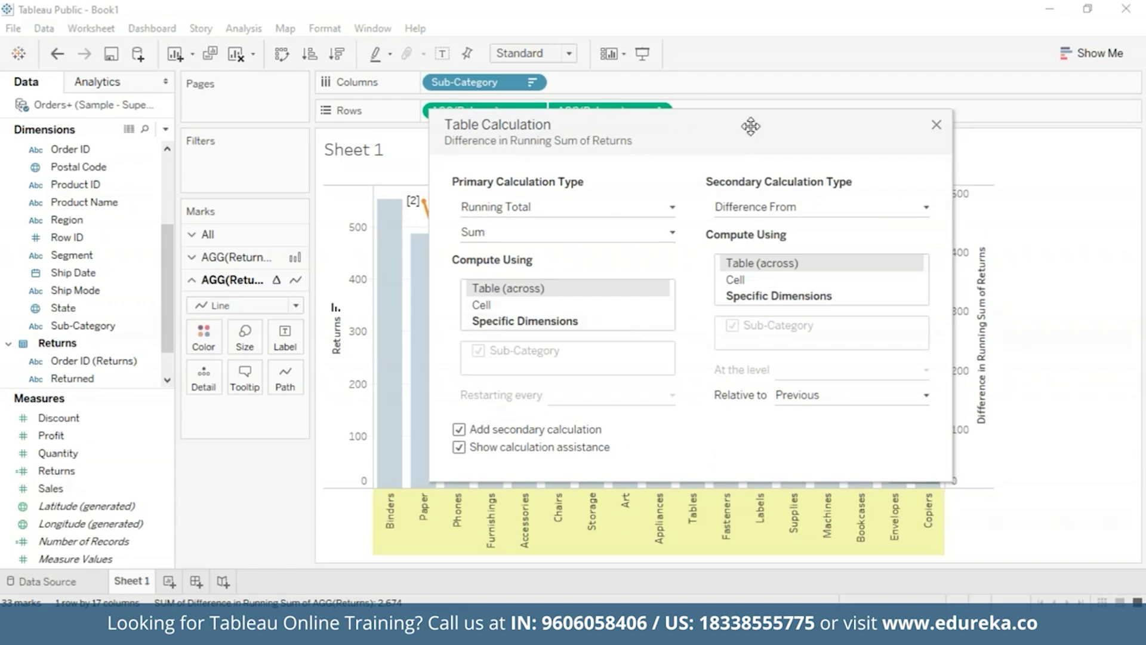
left_click_drag(751, 127, 608, 134)
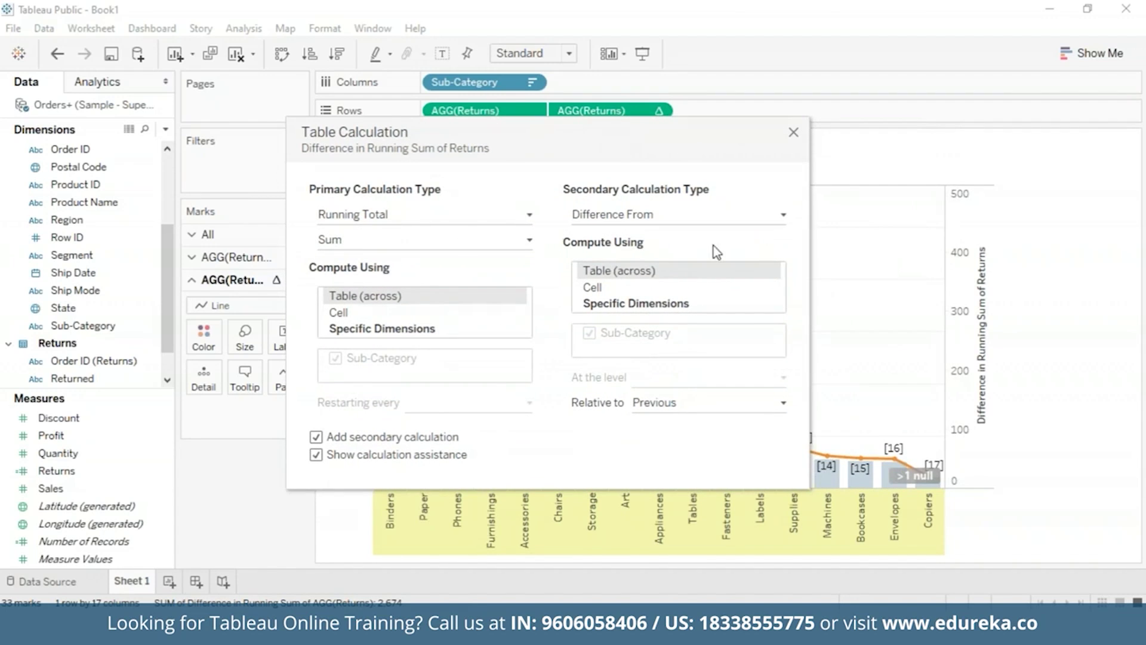
left_click(783, 216)
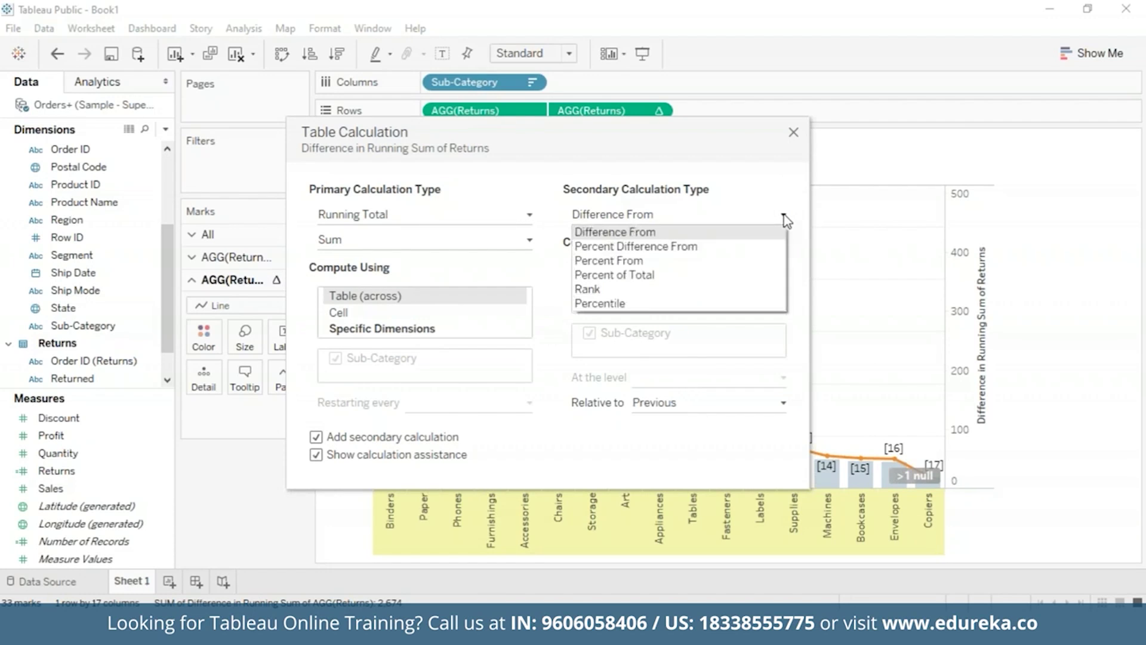
left_click(708, 275)
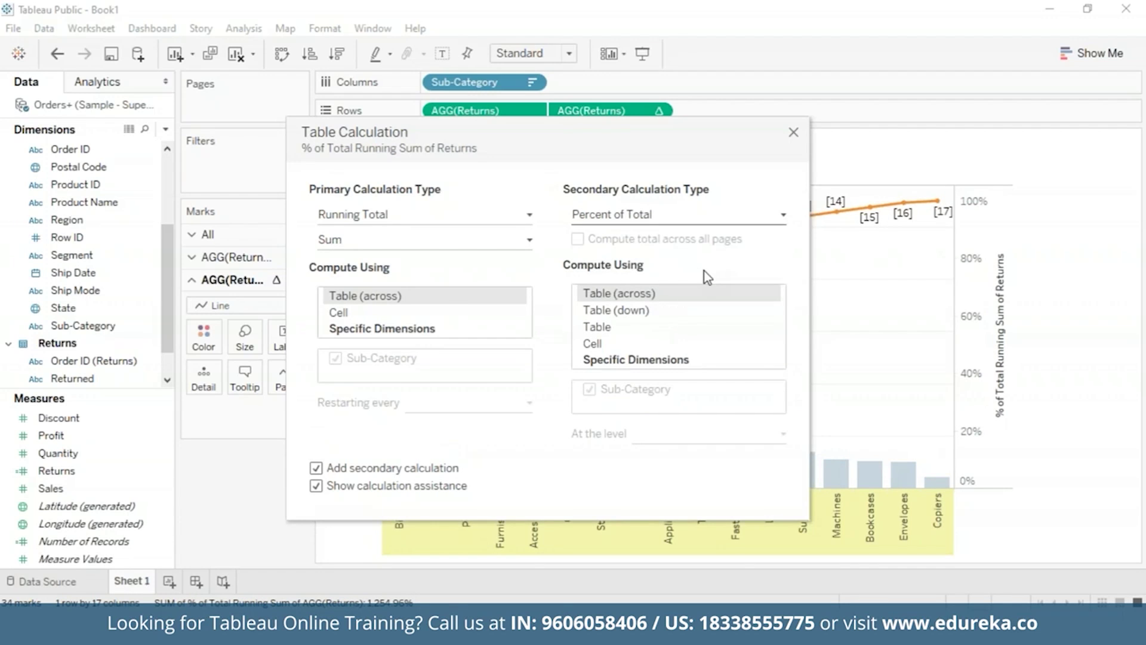
left_click_drag(560, 128, 237, 81)
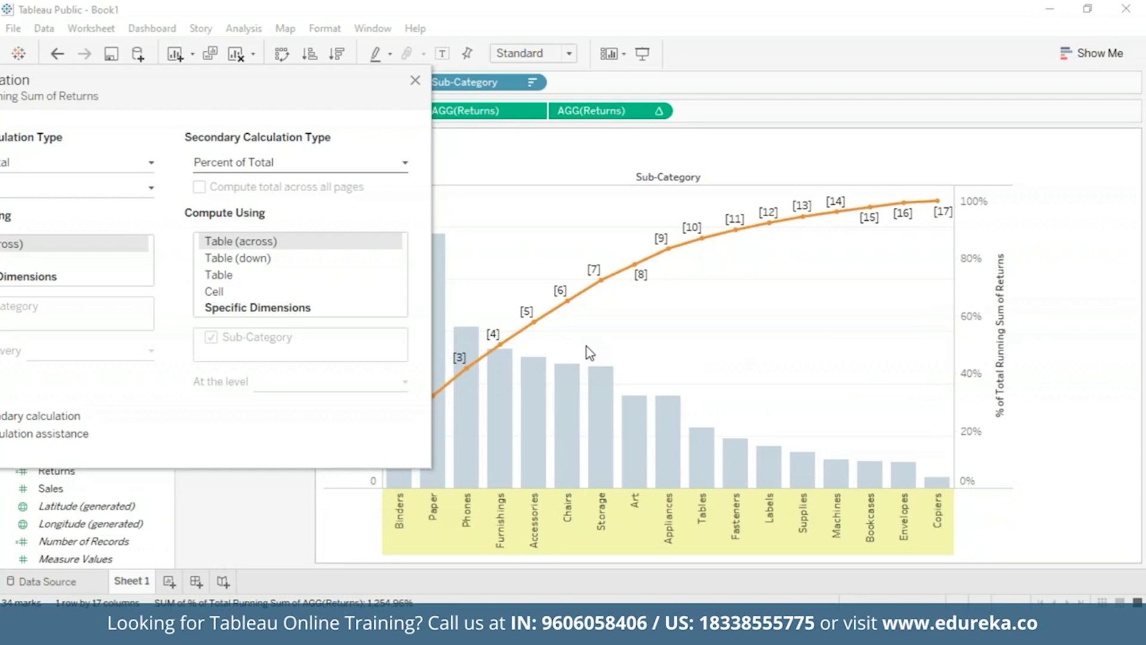
left_click_drag(272, 93, 443, 100)
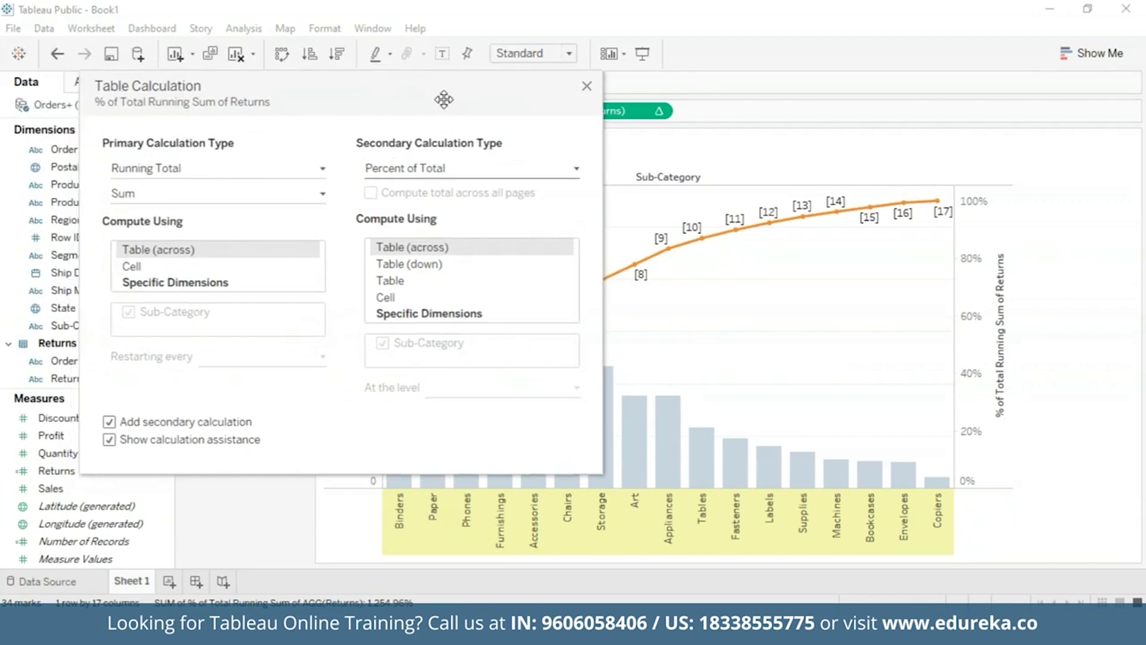
left_click(587, 86)
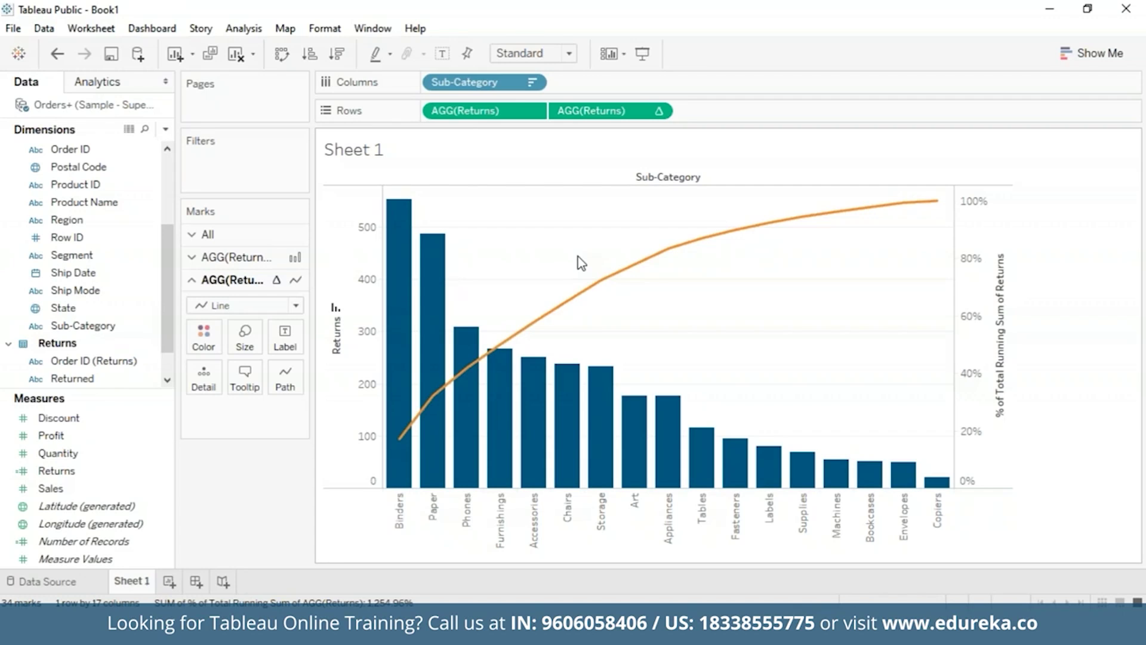
mouse_move(399, 223)
mouse_move(474, 337)
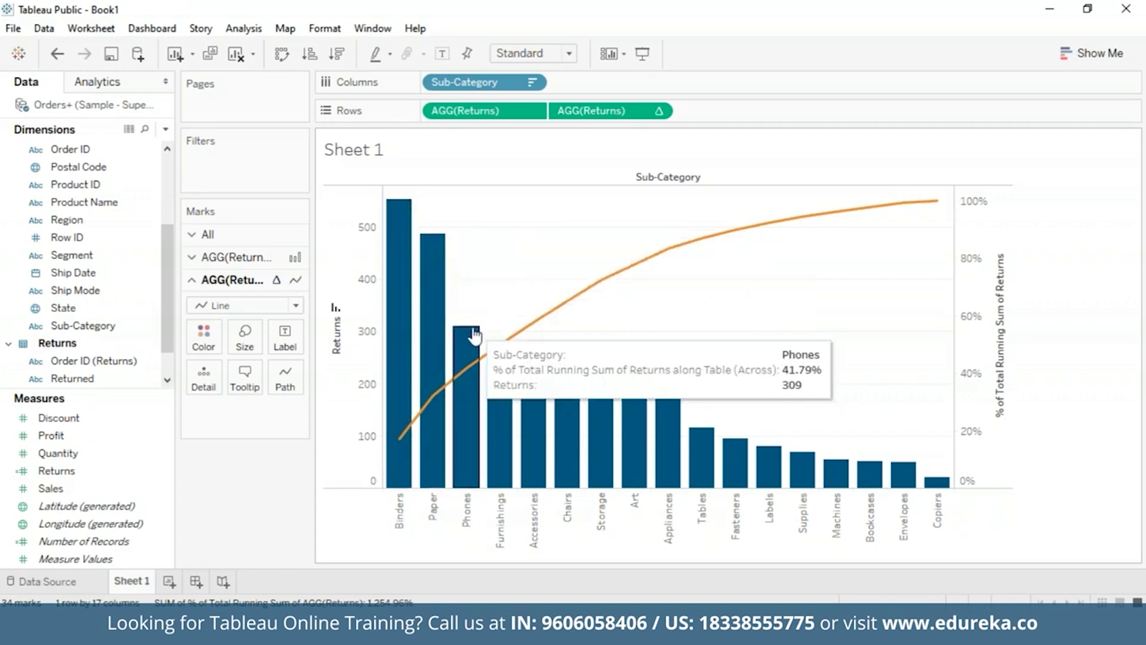